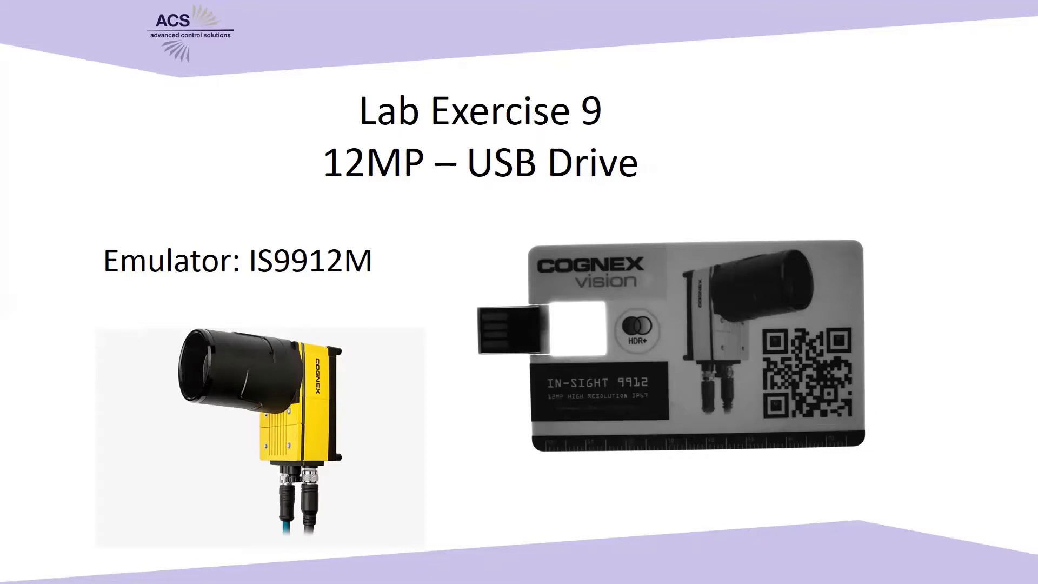
left_click(587, 226)
left_click(665, 193)
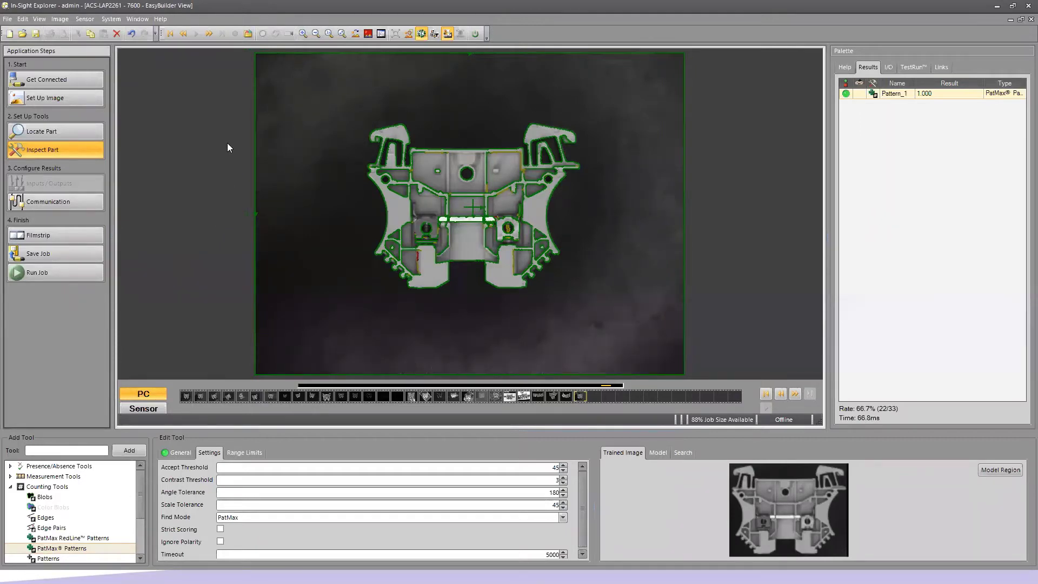
Step: Start a new job on the local emulator, clearing all data from the current job
left_click(75, 78)
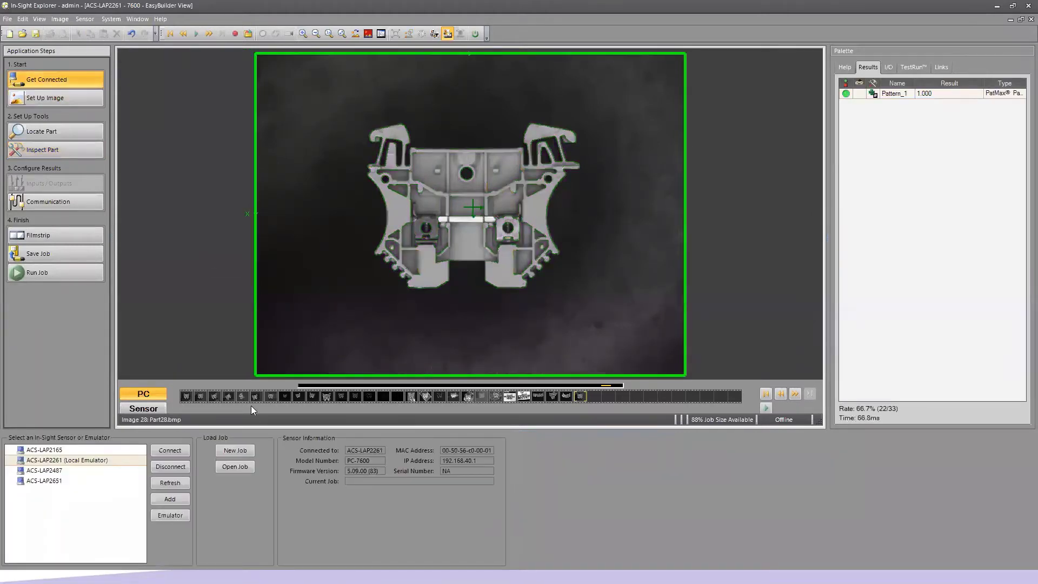
left_click(243, 455)
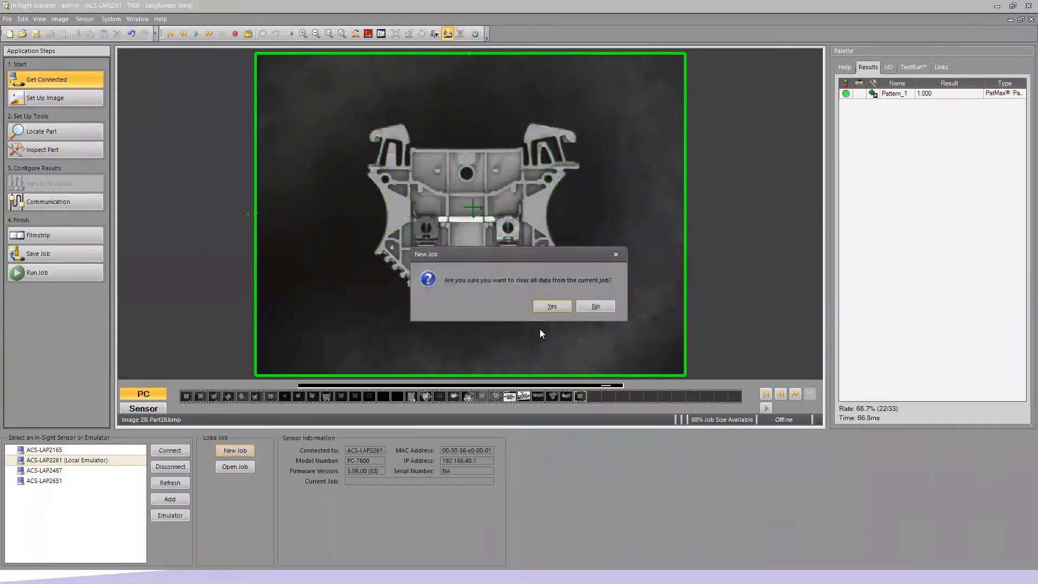
left_click(564, 304)
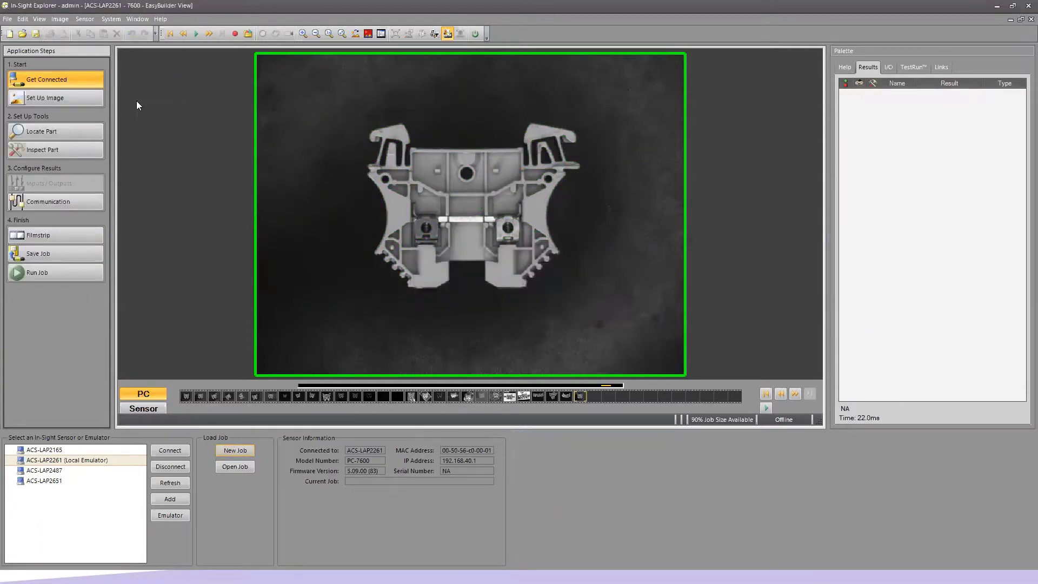
Step: Load the playback images from the 12mp folder inside Emulator Images Gen II
left_click(90, 103)
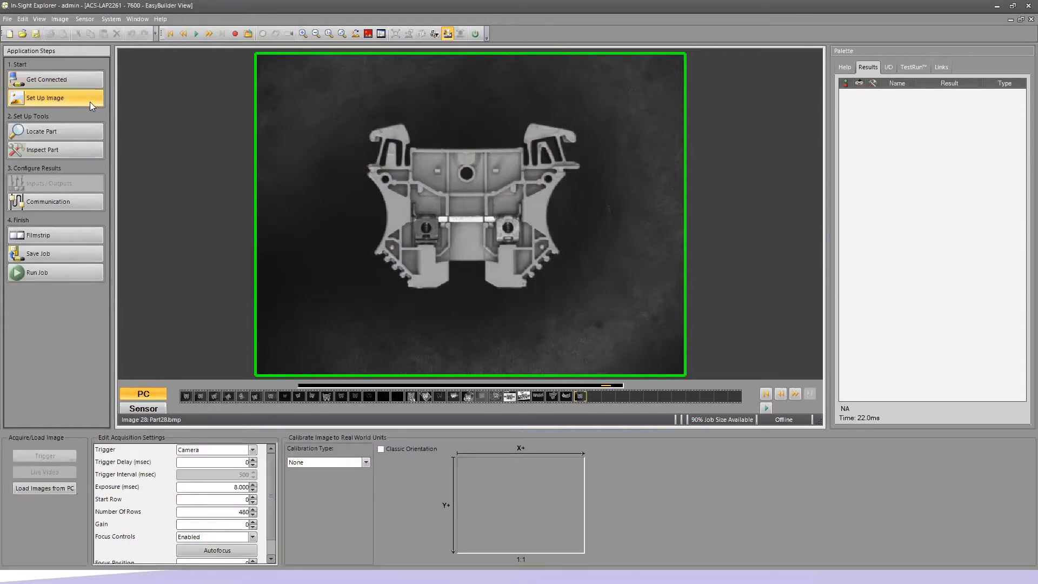
left_click(53, 490)
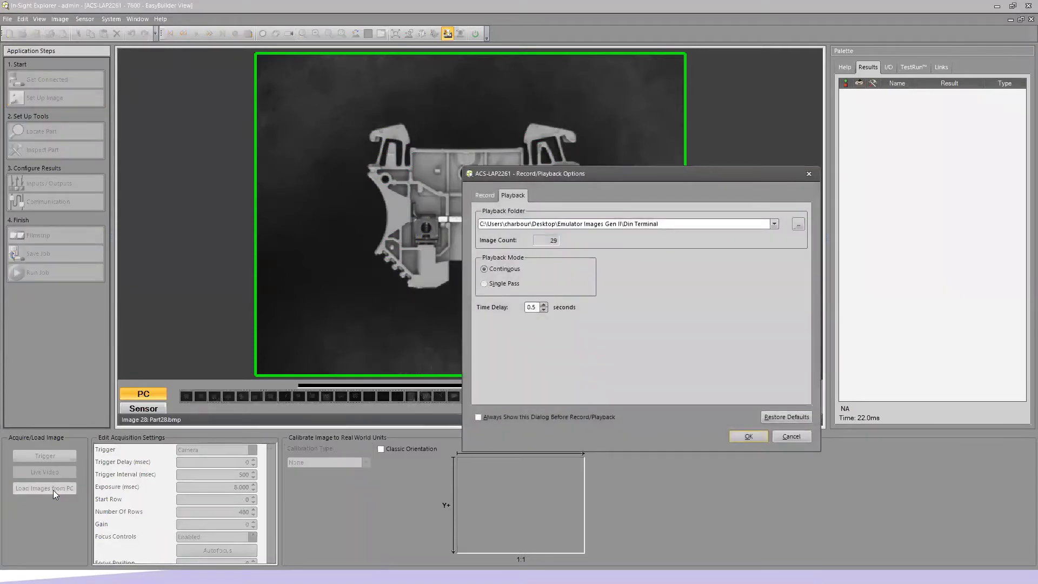
left_click(799, 226)
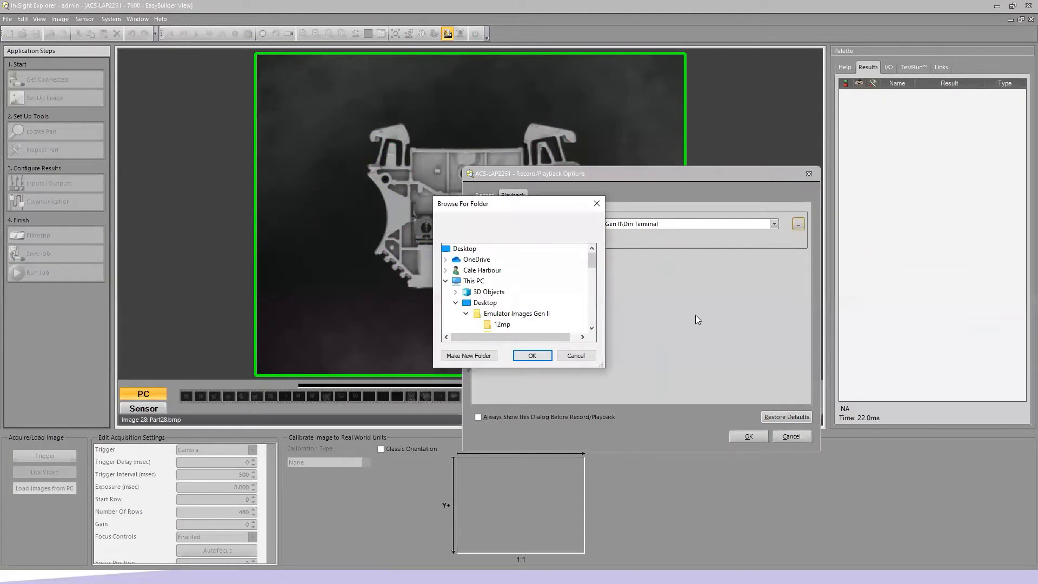
left_click(592, 328)
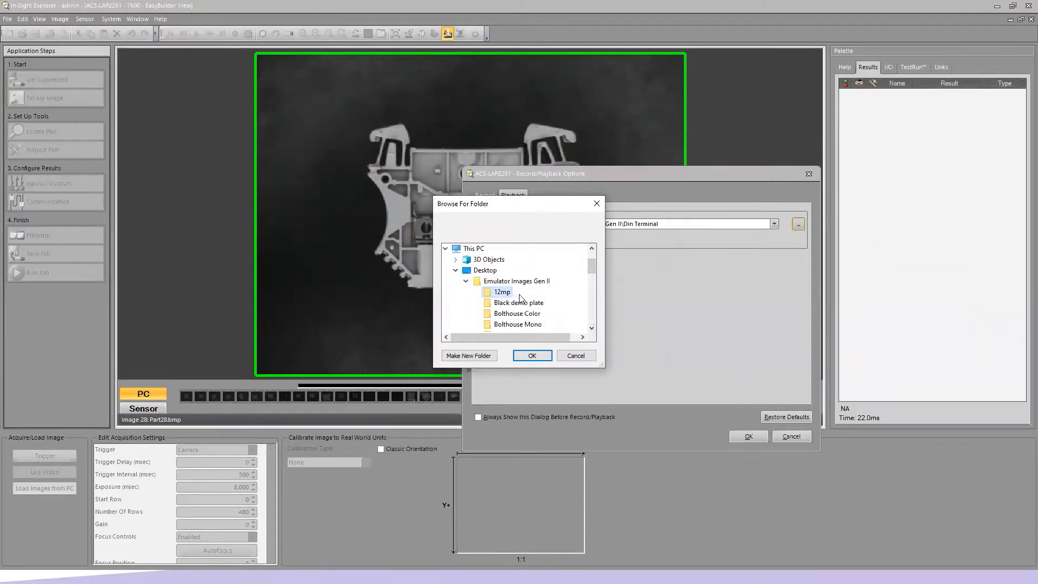
left_click(547, 355)
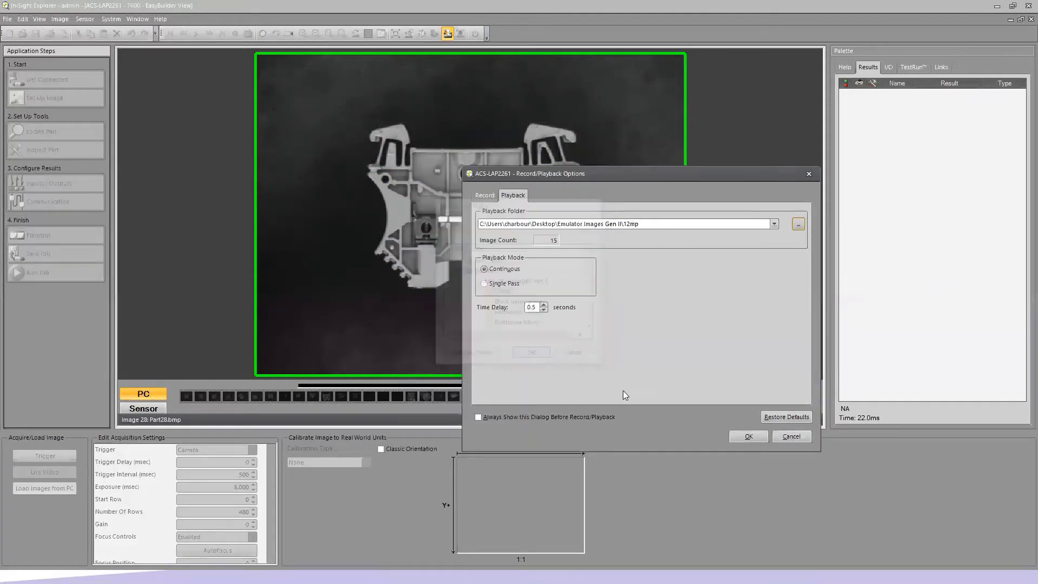
left_click(737, 435)
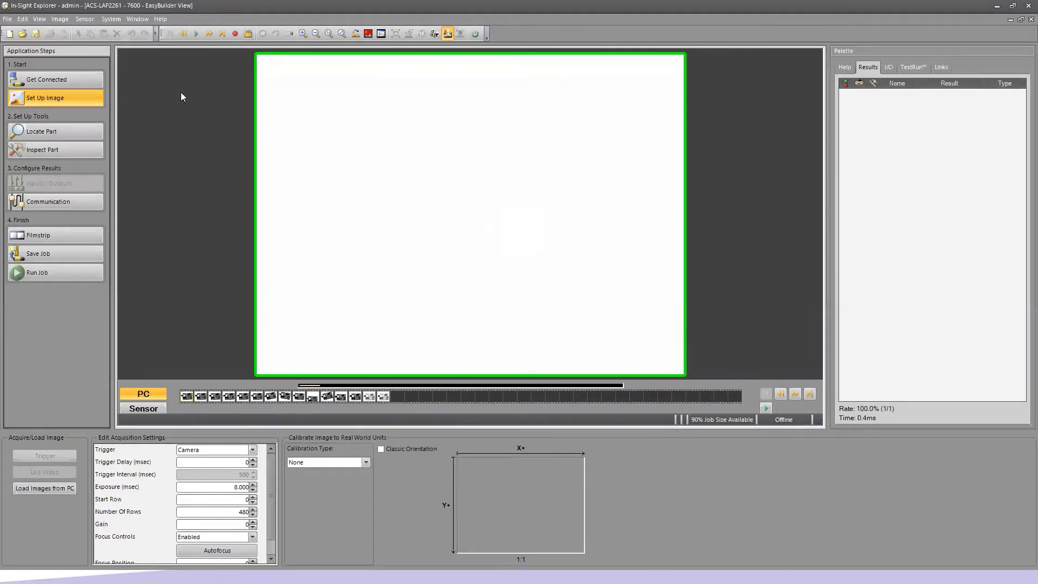
Step: Change the emulator model to In-Sight 9912 without saving the current job
left_click(82, 80)
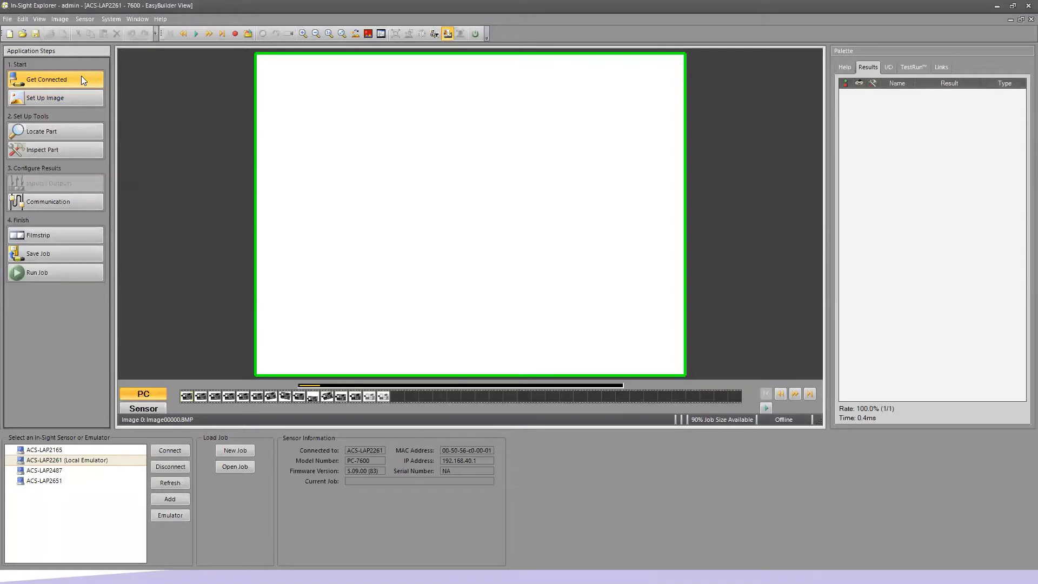
left_click(172, 518)
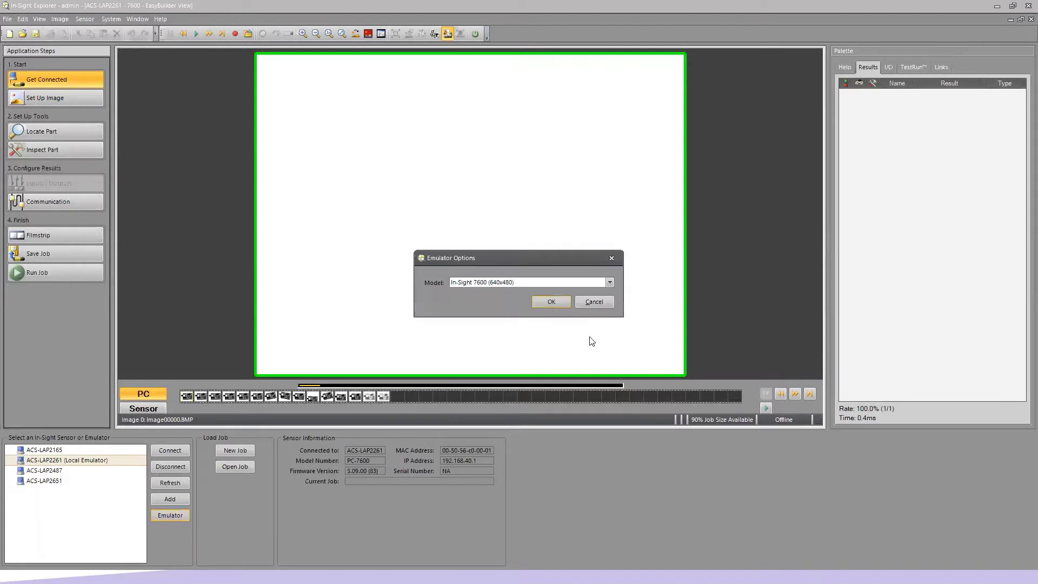
left_click(610, 282)
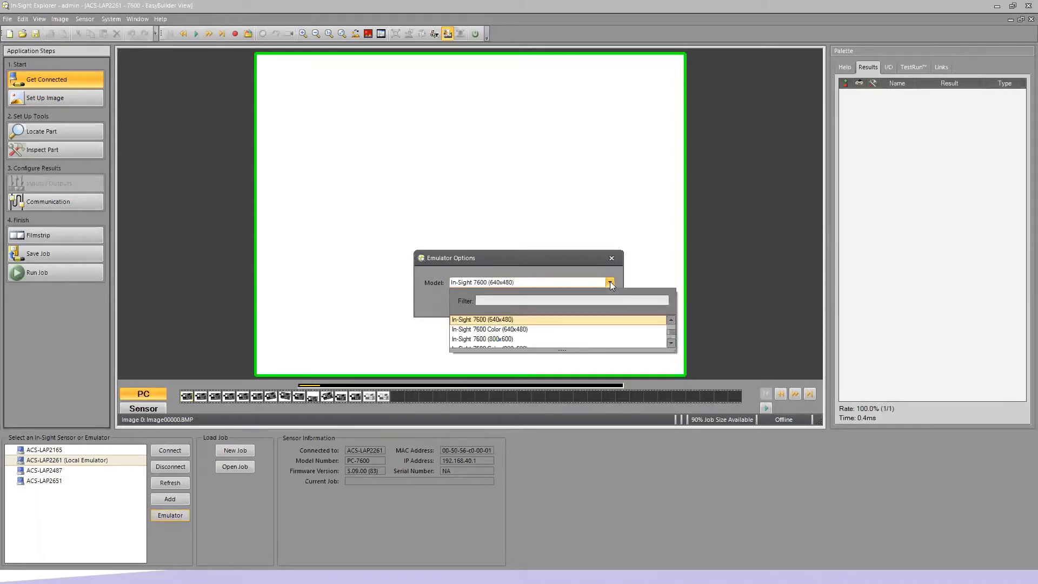
left_click_drag(670, 335, 671, 321)
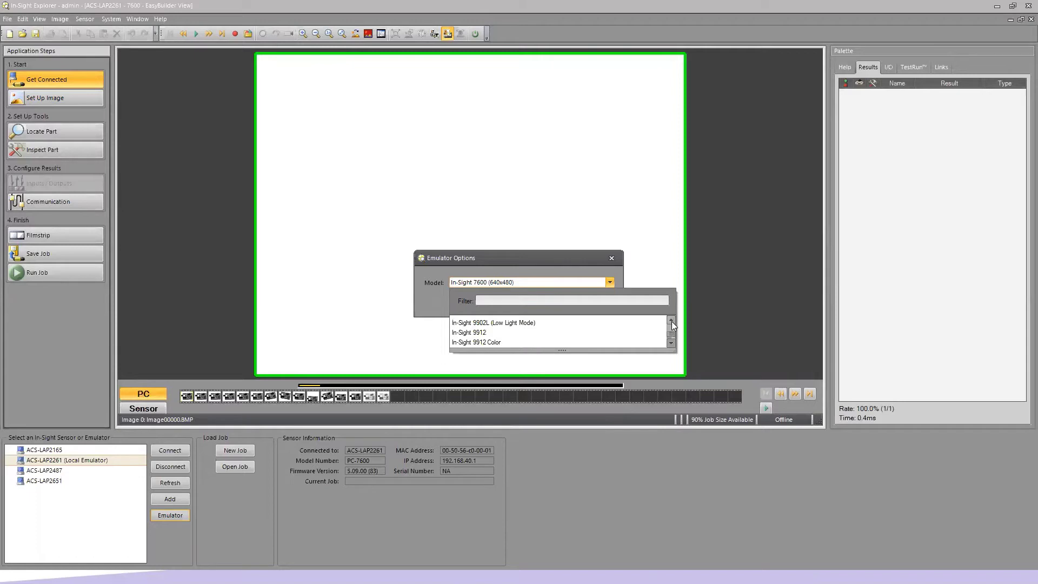
left_click(502, 333)
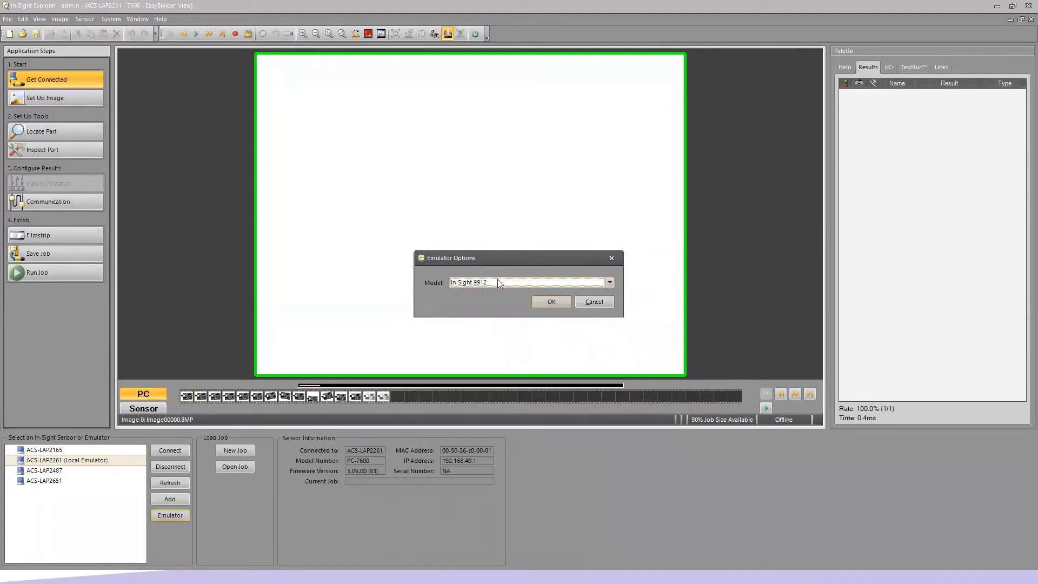
left_click(551, 302)
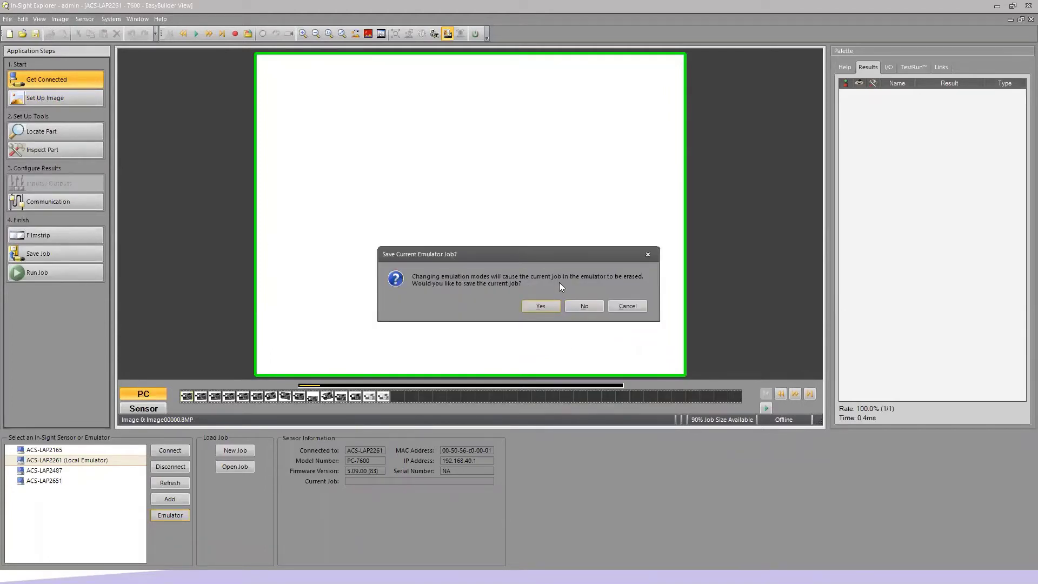
left_click(584, 306)
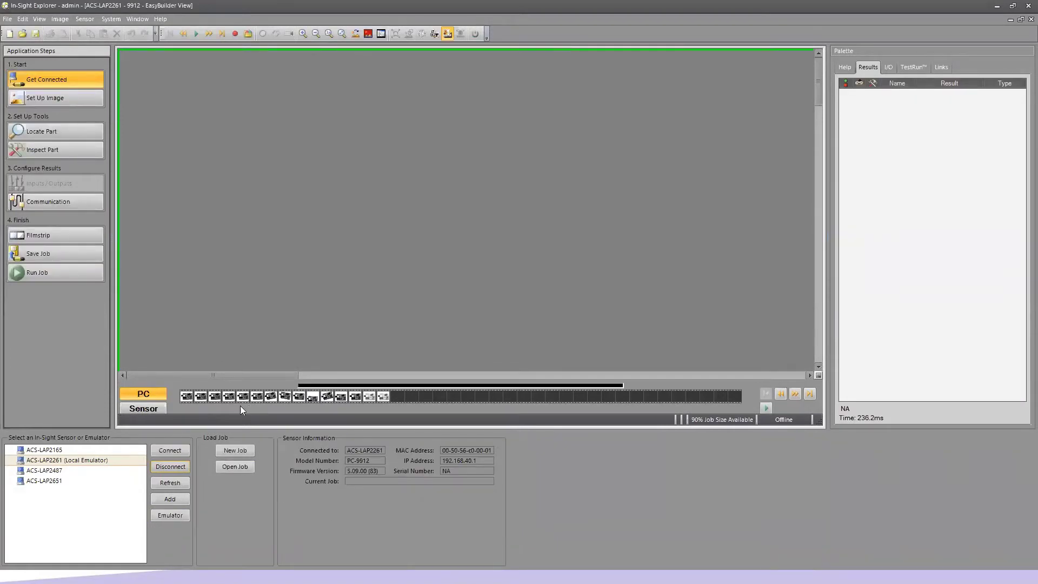
Step: Load the first image of the filmstrip and add a Region plot tool to the inspection
left_click(187, 396)
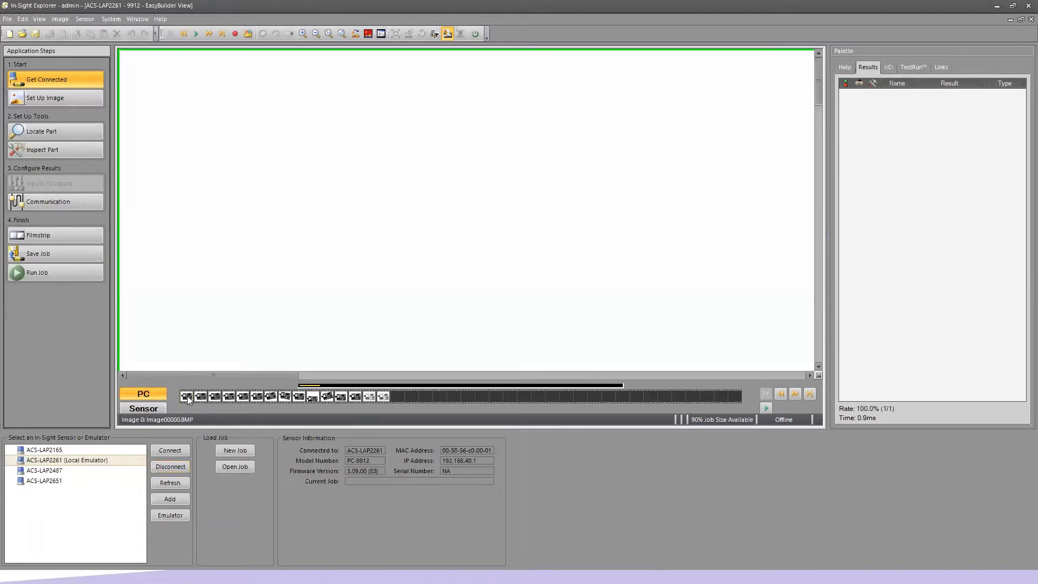
left_click(341, 33)
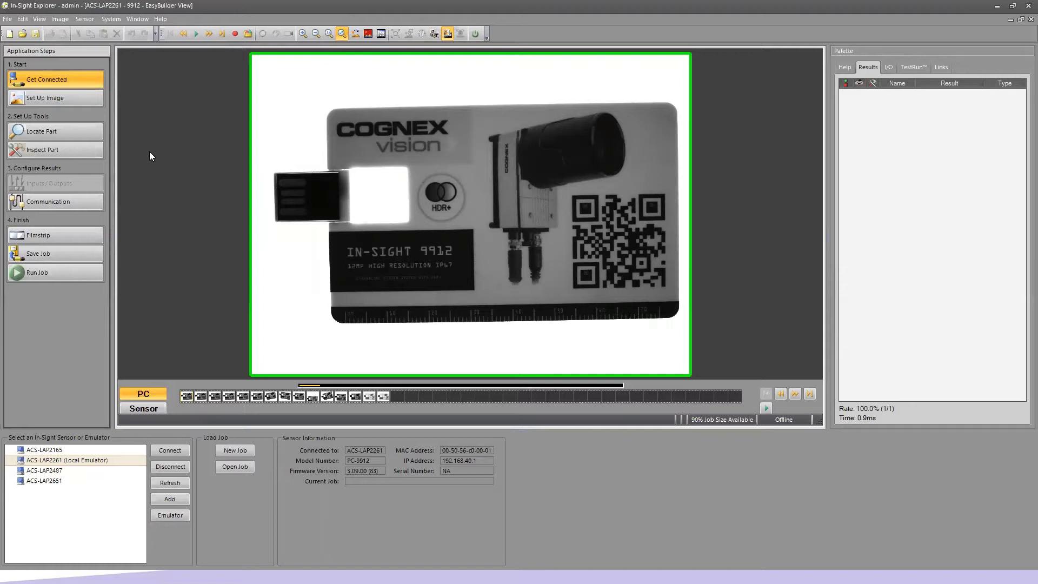
left_click(79, 149)
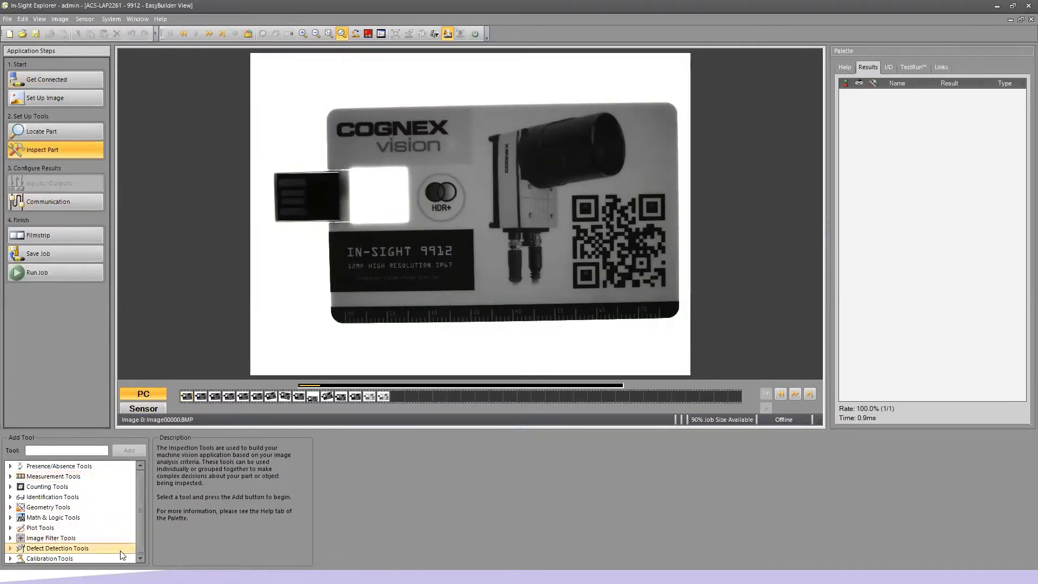
left_click(11, 529)
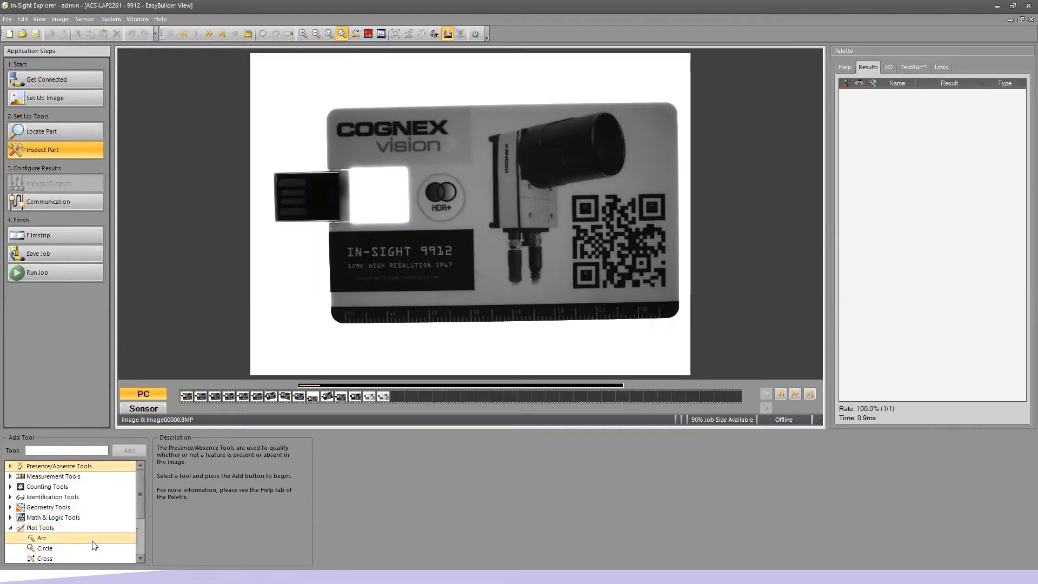
left_click(141, 559)
left_click(140, 559)
left_click(141, 559)
left_click(141, 559)
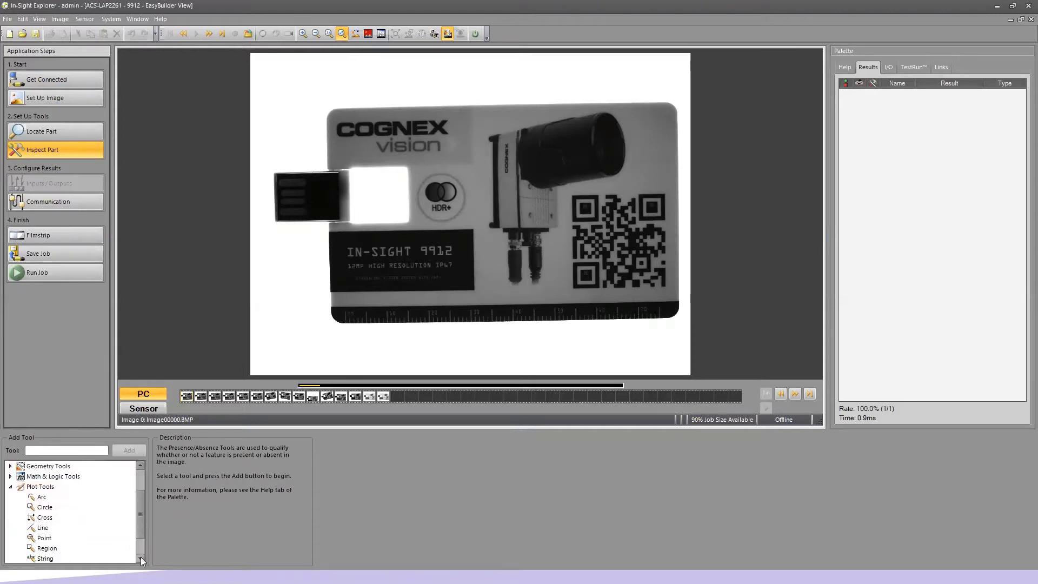
left_click(49, 548)
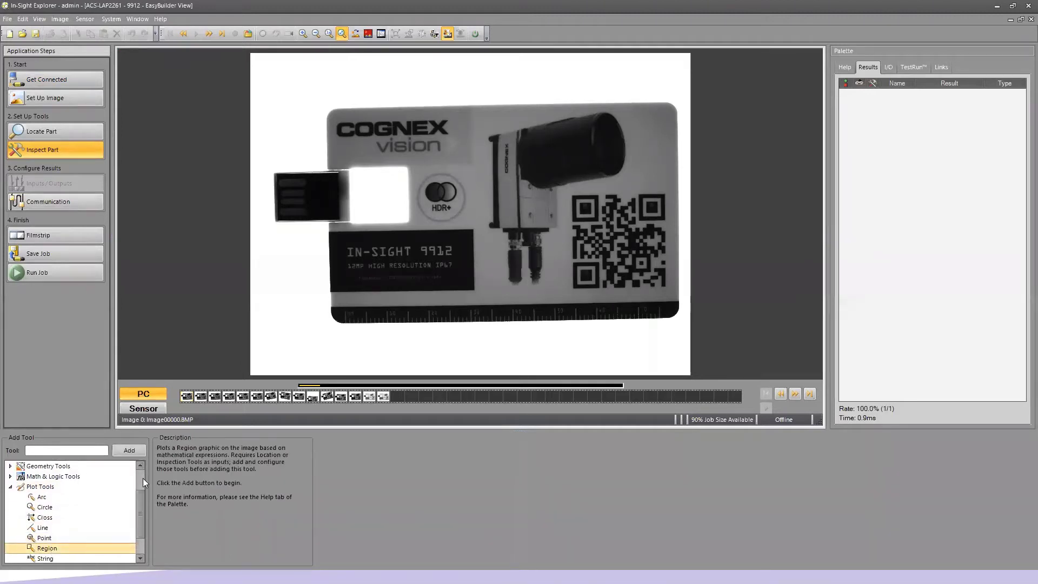
left_click(139, 453)
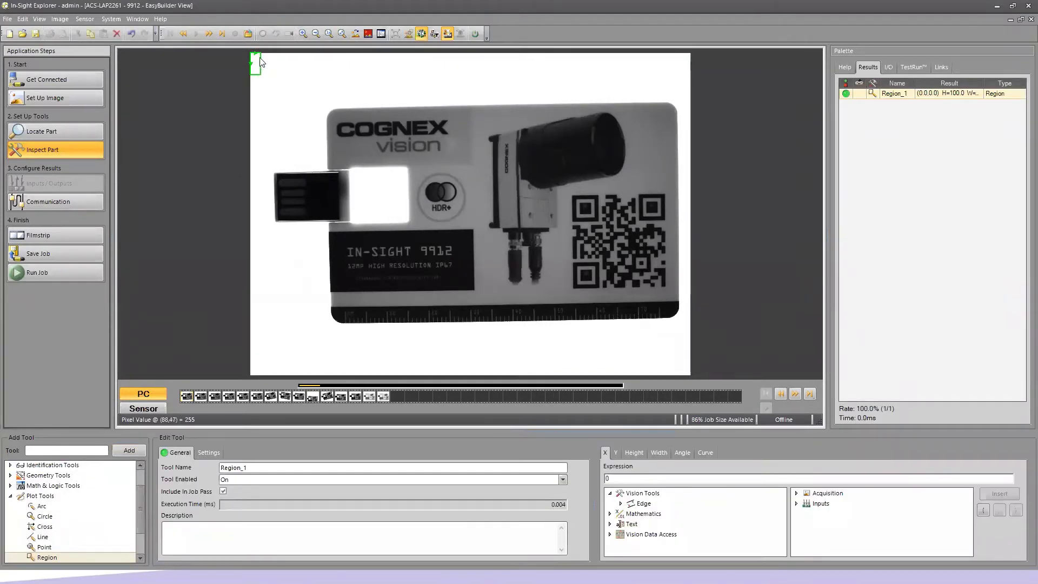
Step: Set the plotted region's height to 640 and its width to 480
left_click(633, 453)
double_click(605, 479)
type("640")
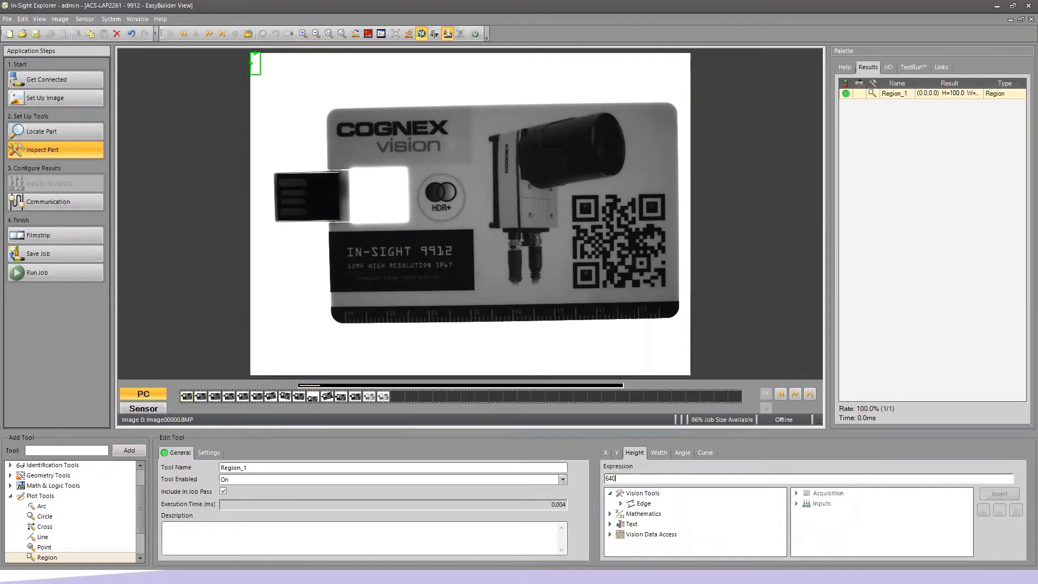
left_click(659, 453)
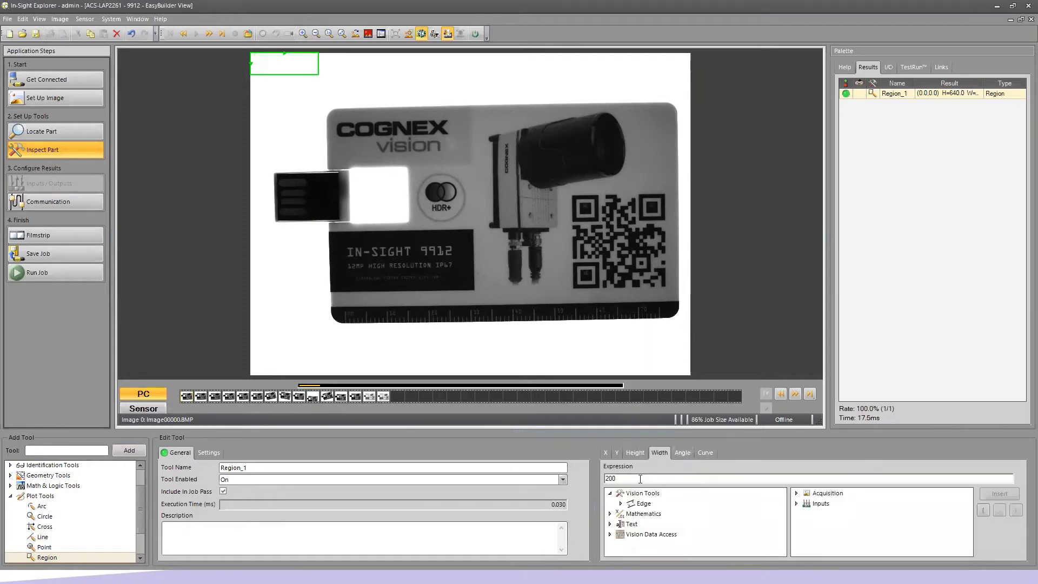
double_click(607, 479)
type("480")
key("Return")
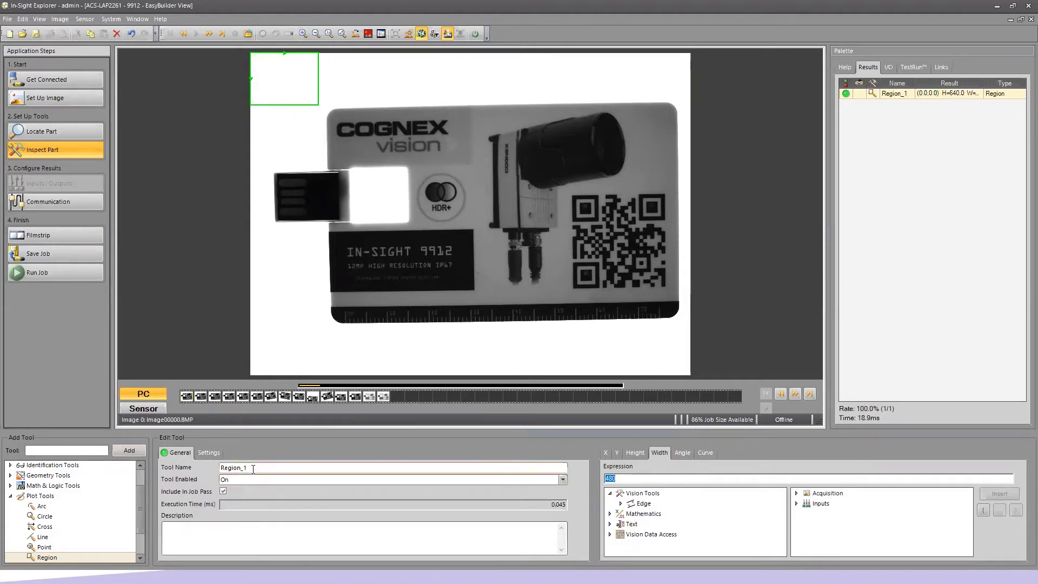
left_click(222, 468)
type("VGA_")
left_click(407, 446)
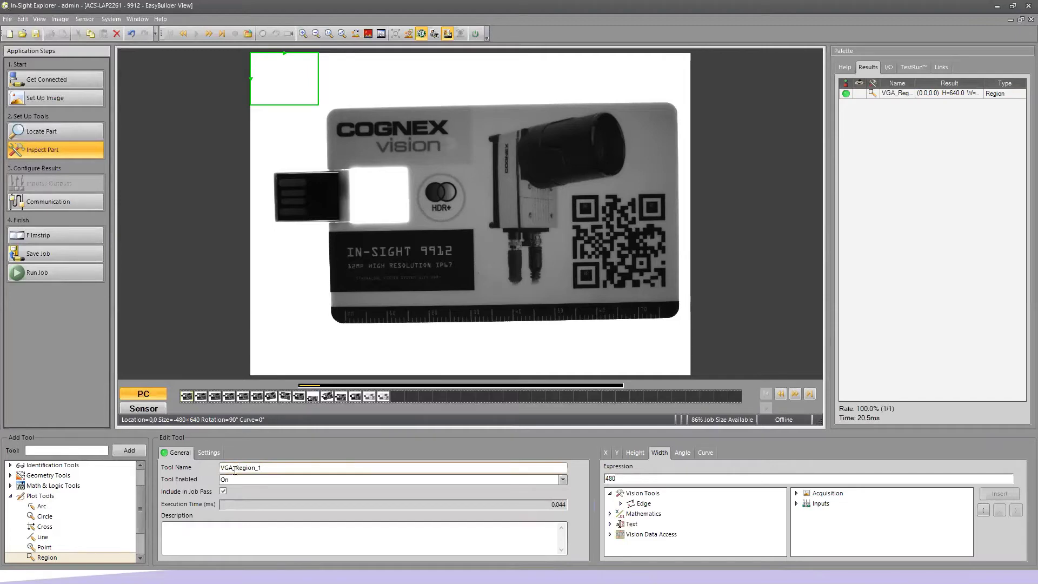
key("BackSpace")
key("BackSpace")
key("BackSpace")
key("BackSpace")
Step: Rename the region tool as Region_1_640x480
type("_640x480")
key("Return")
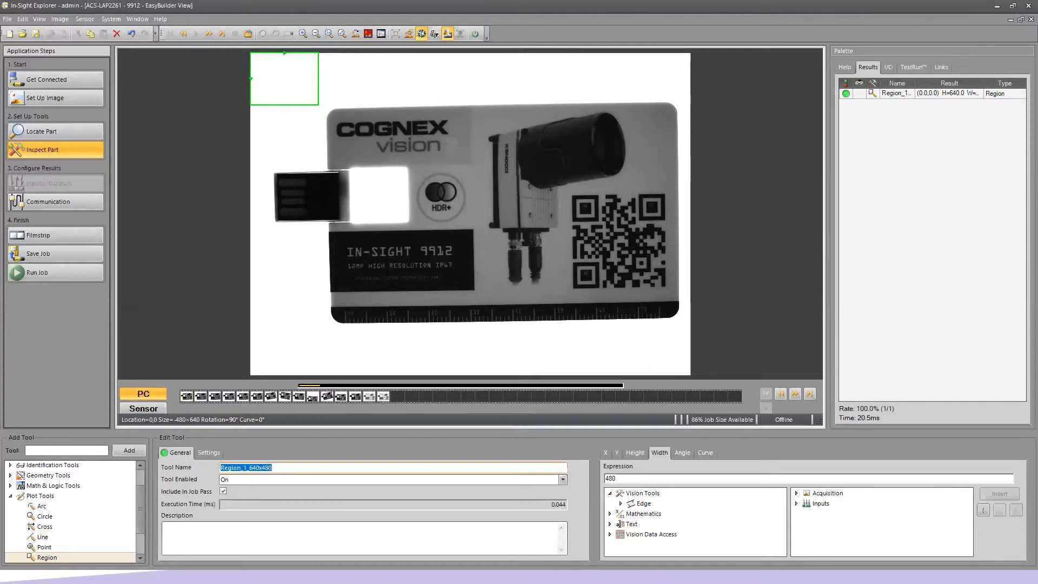
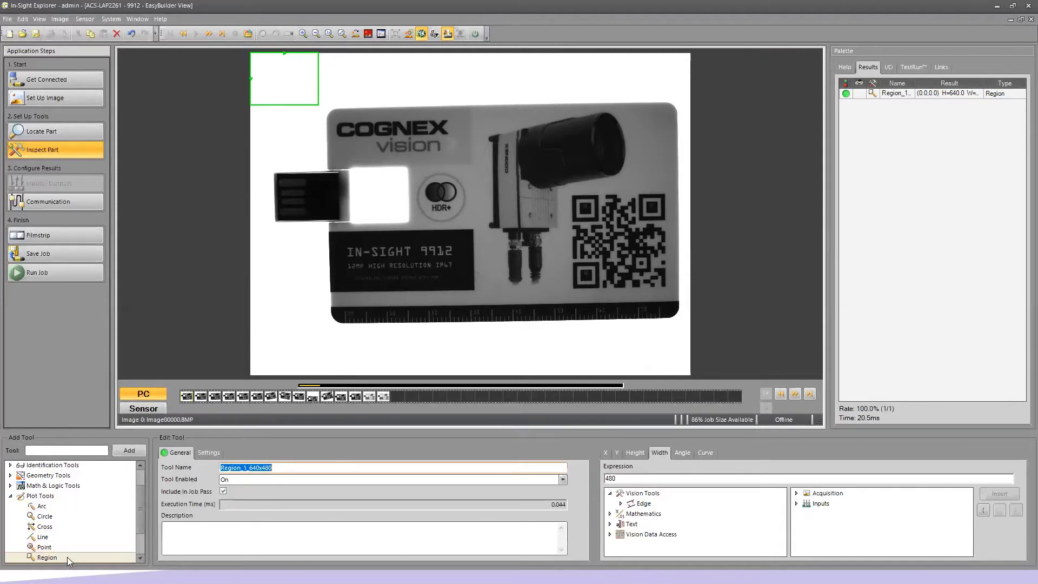
Step: Add a second Region plot tool with a height of 1280 and a width of 1024
left_click(136, 451)
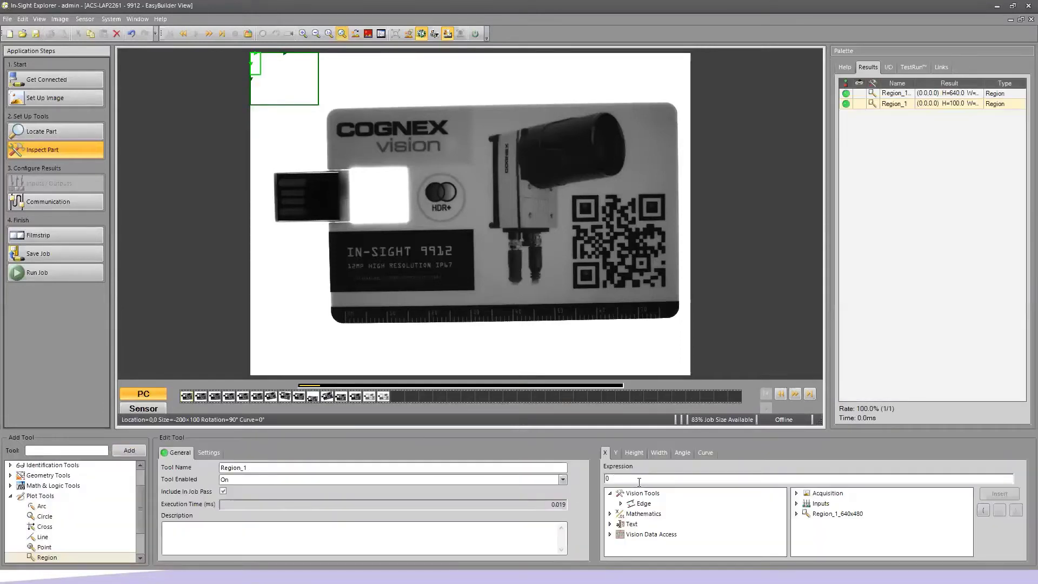
left_click(640, 452)
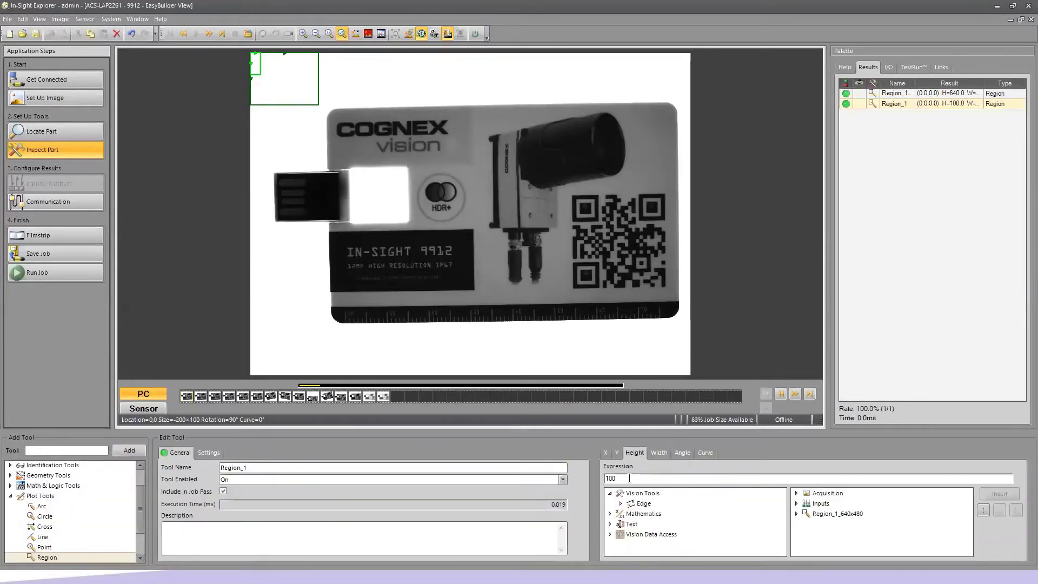
type("12")
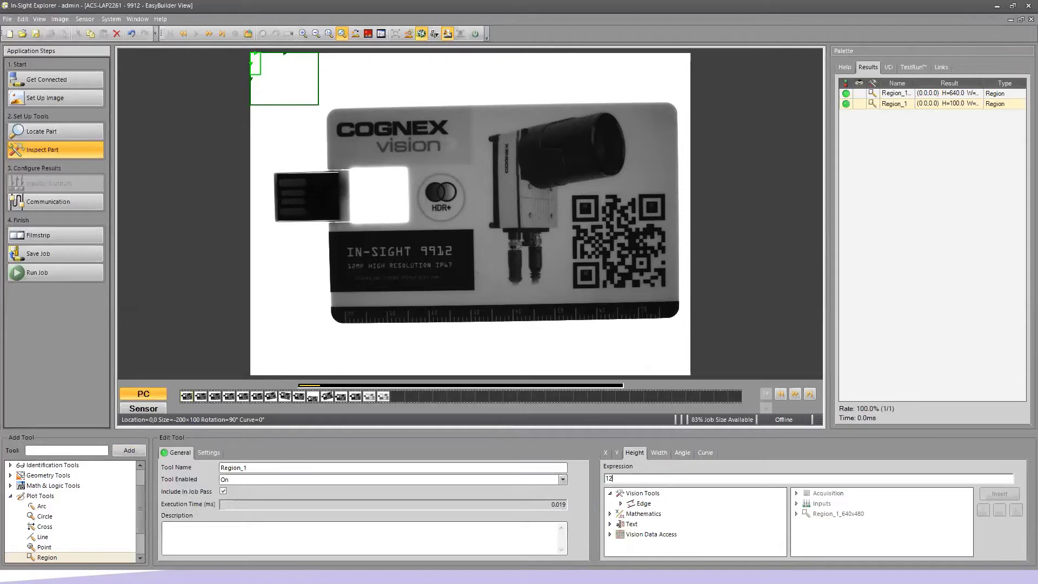
type("80")
left_click(660, 453)
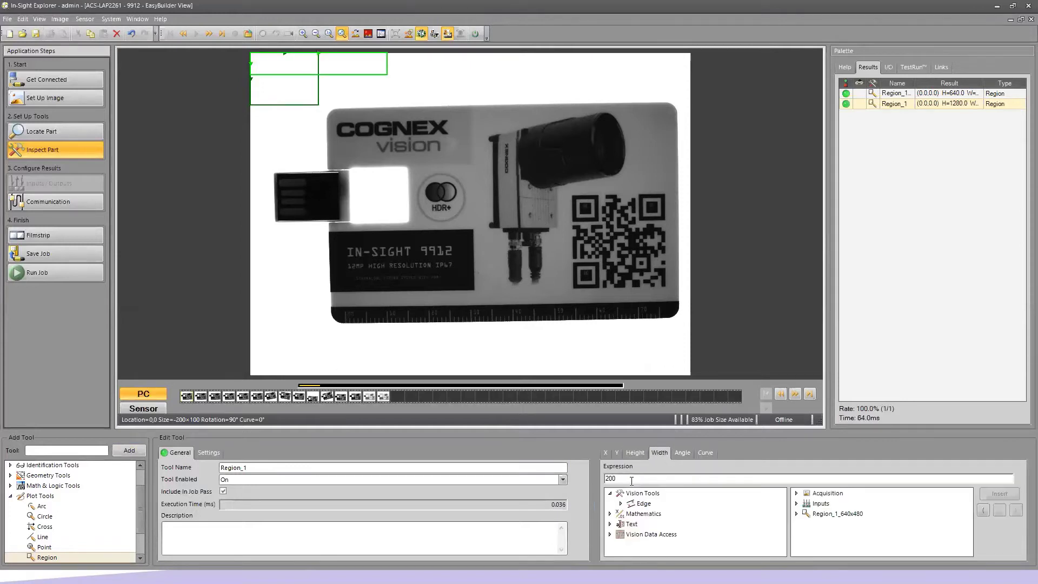
type("1024")
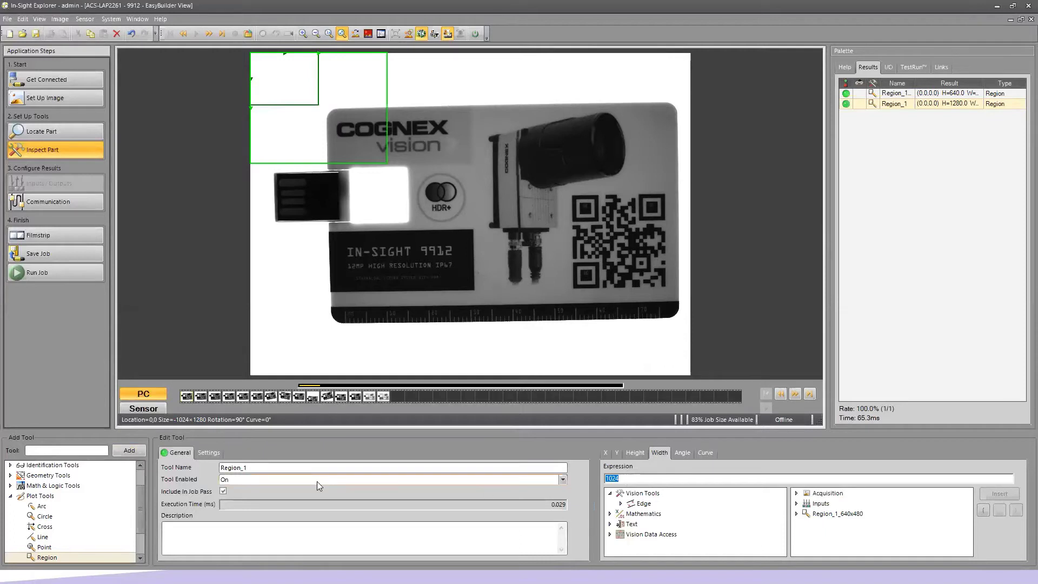
Step: Rename the second region tool as Region_1_1280x1024
left_click(266, 468)
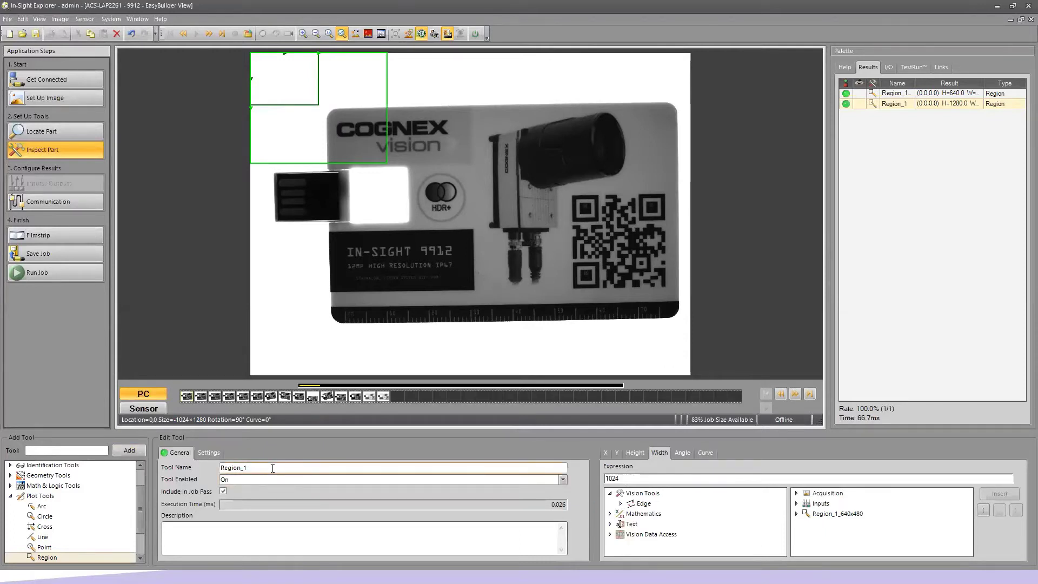
type("_")
type("1280x1024")
key("Return")
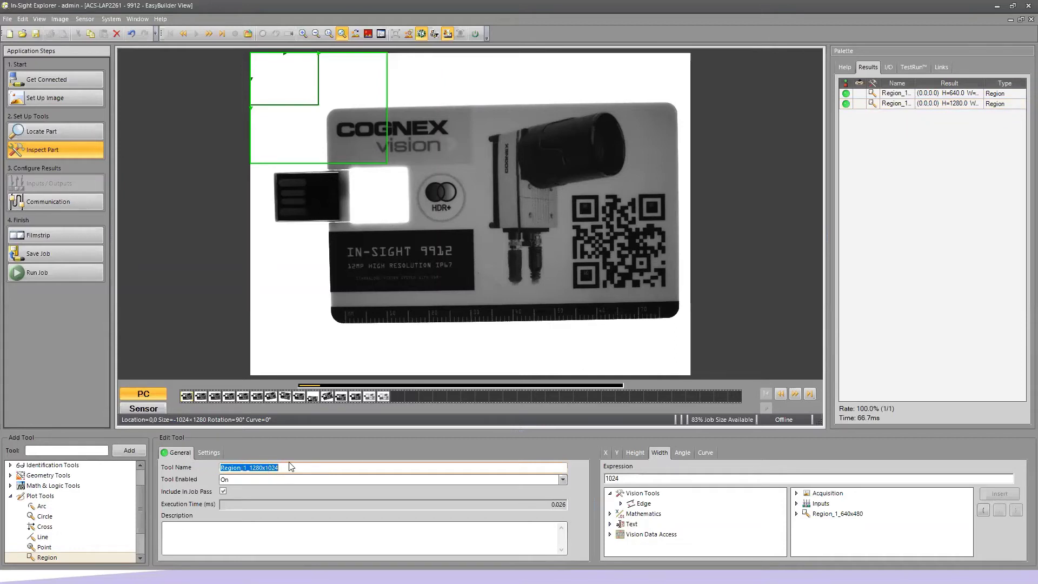
Step: Add a third Region plot tool with a height of 1600 and a width of 1200
left_click(134, 451)
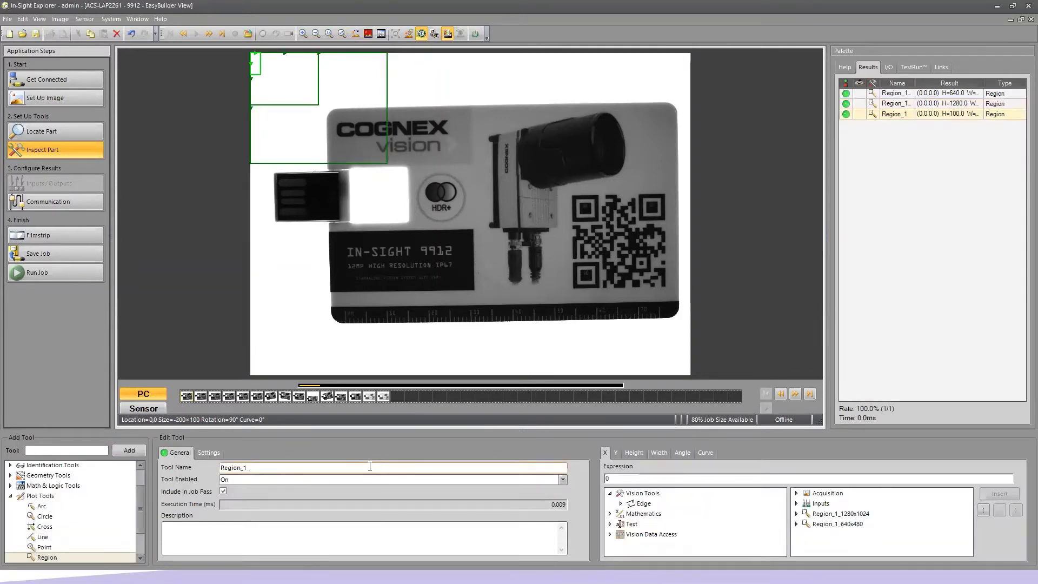
left_click(634, 452)
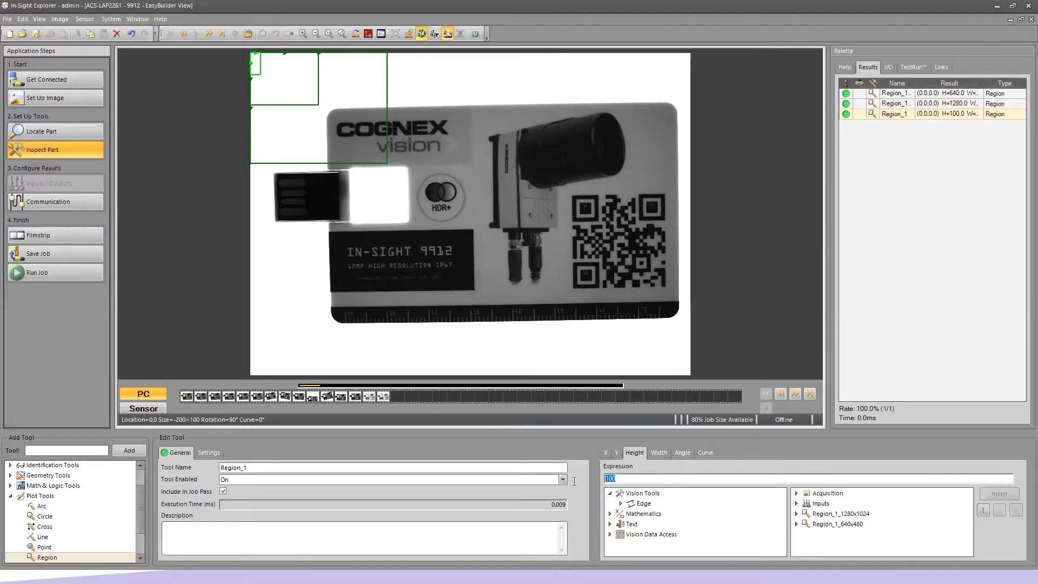
type("1600")
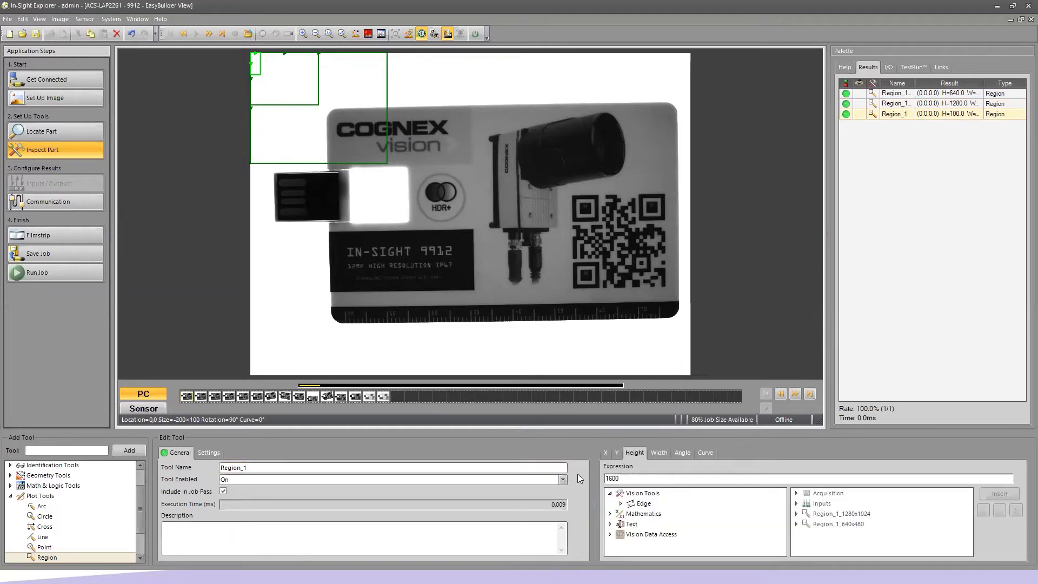
left_click(659, 453)
type("1")
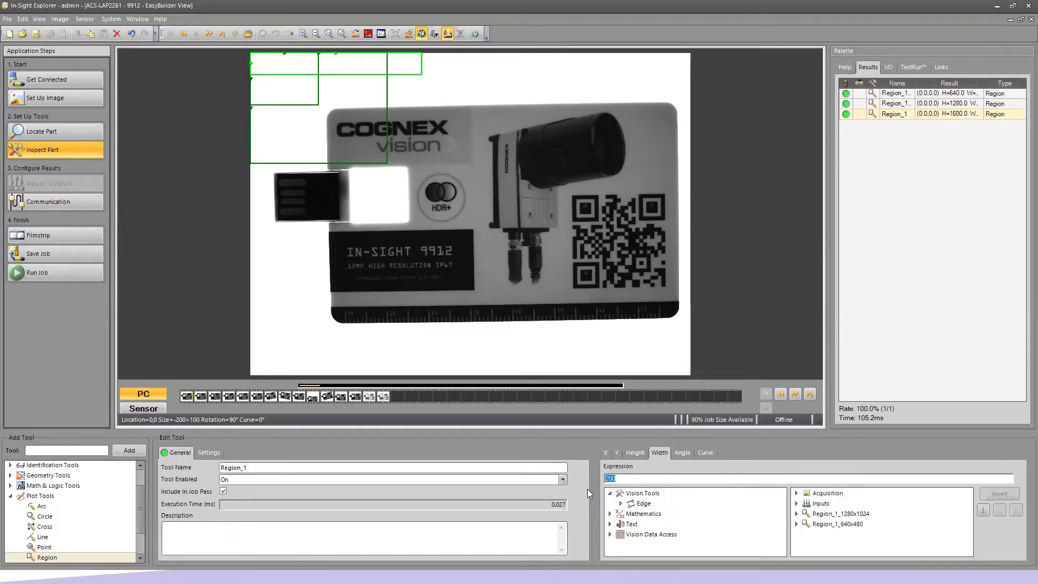
type("200")
key("Return")
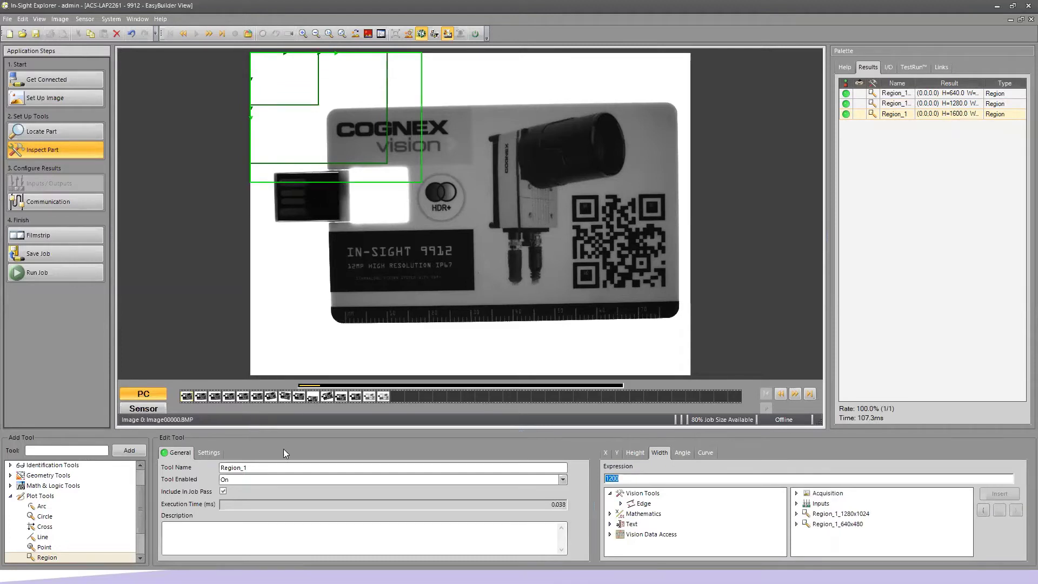
Step: Rename the third region tool as Region_1_1600x1200
left_click(282, 467)
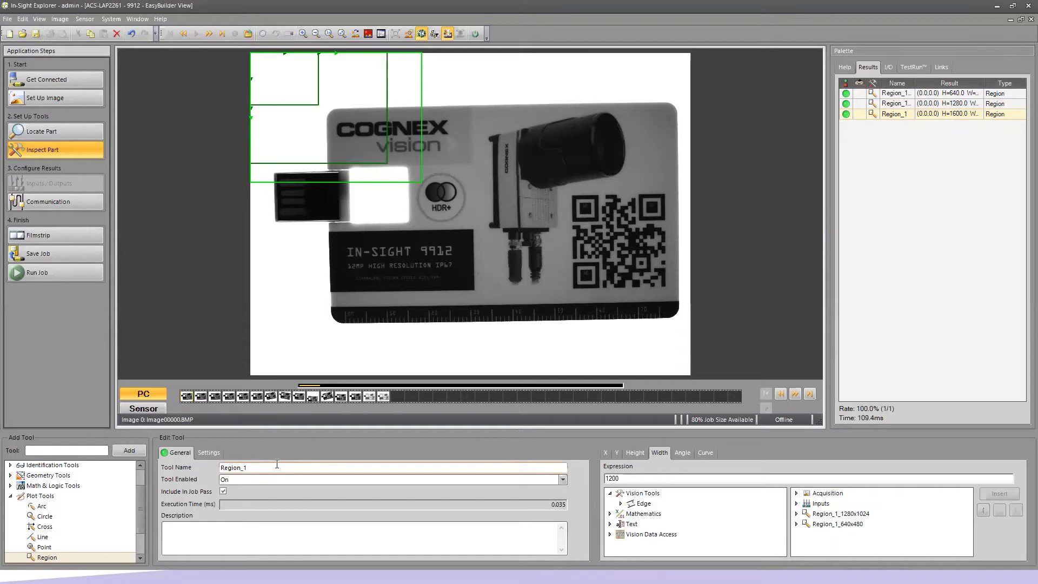
type("_1600x1200")
key("Return")
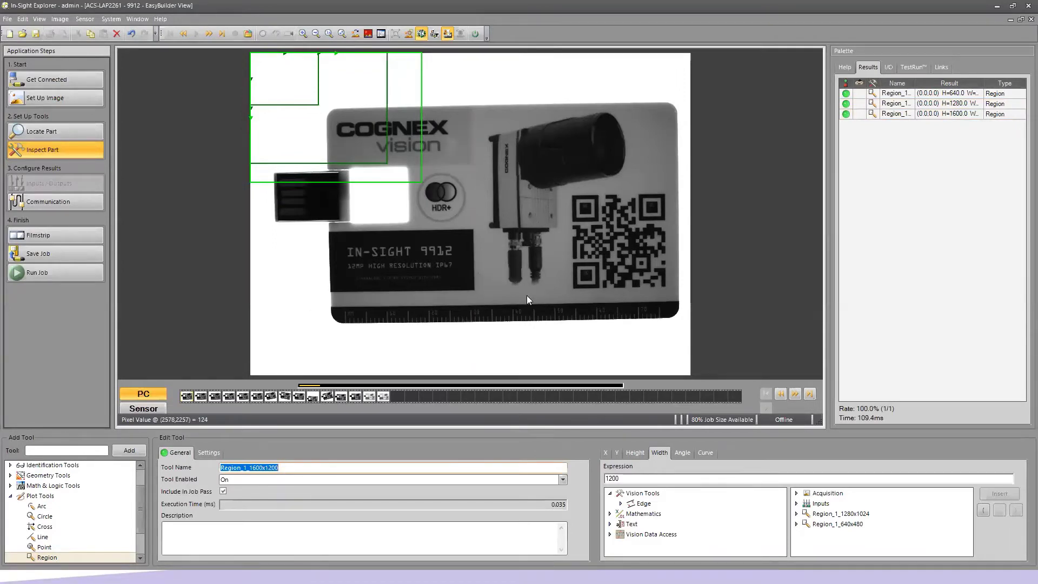
Step: Add a fourth Region plot tool with a height of 2448 and a width of 2048
left_click(130, 449)
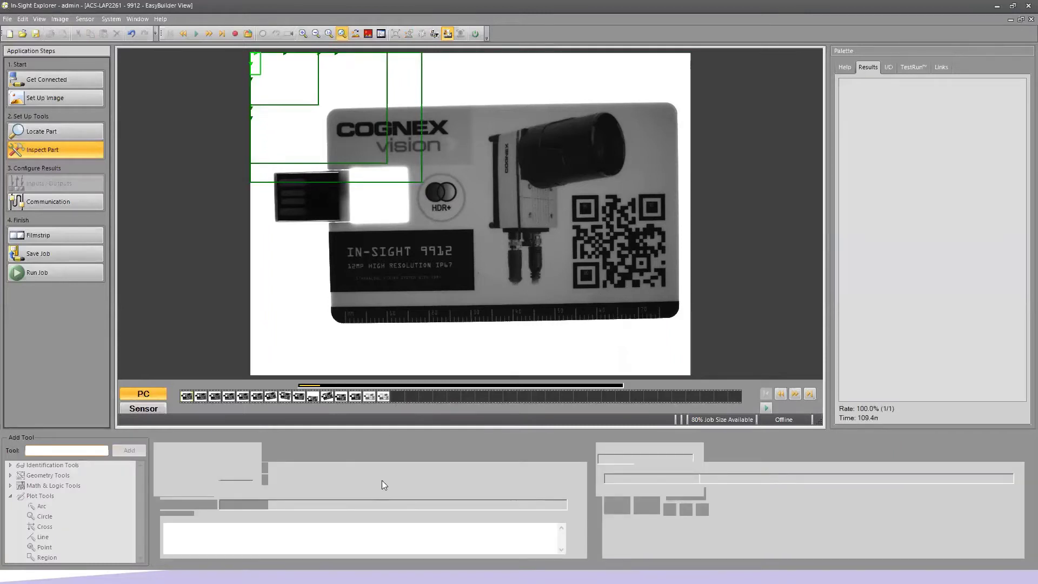
left_click(636, 453)
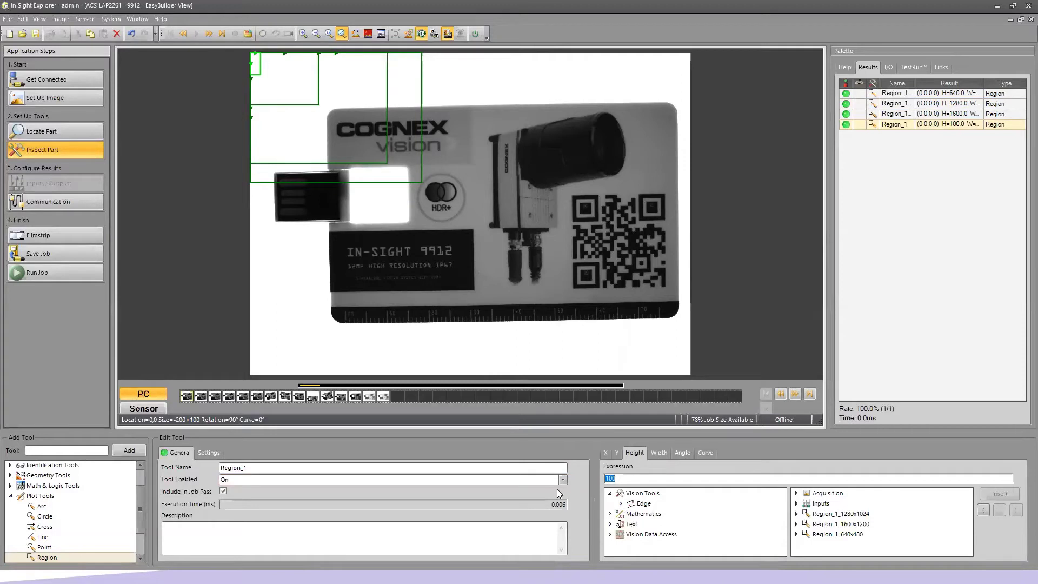
type("2448")
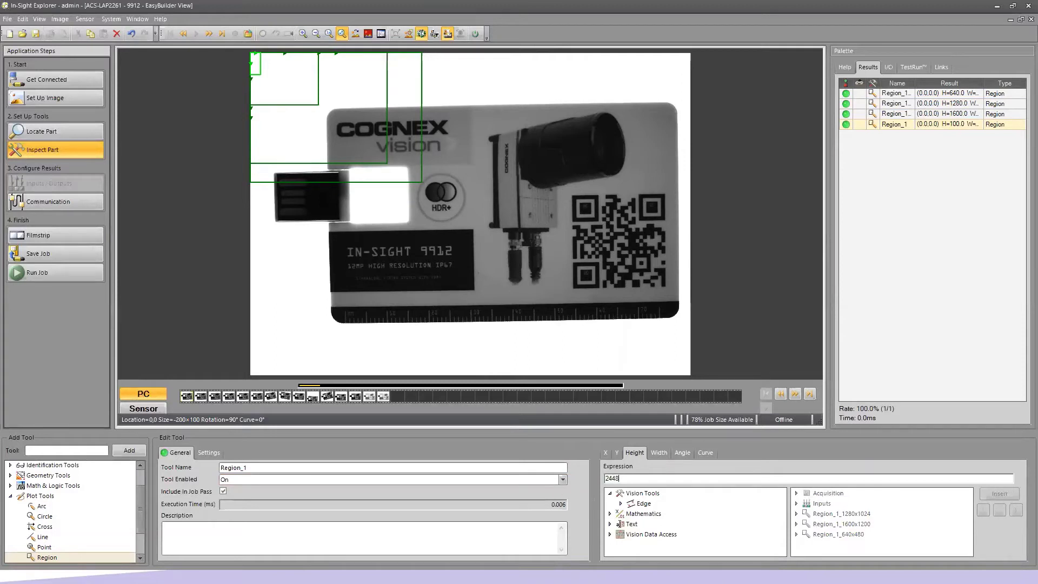
left_click(661, 453)
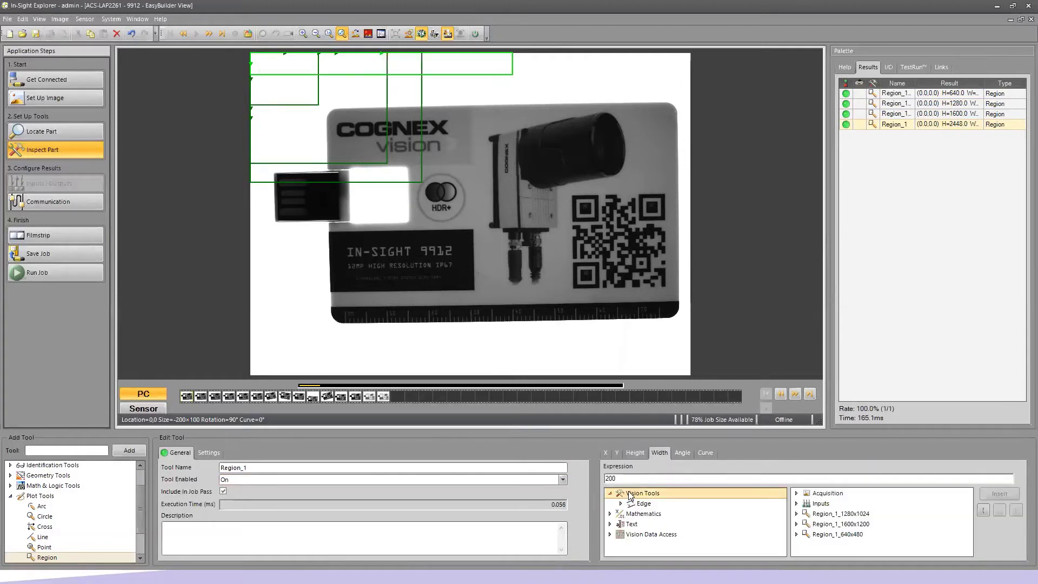
double_click(629, 479)
type("2048")
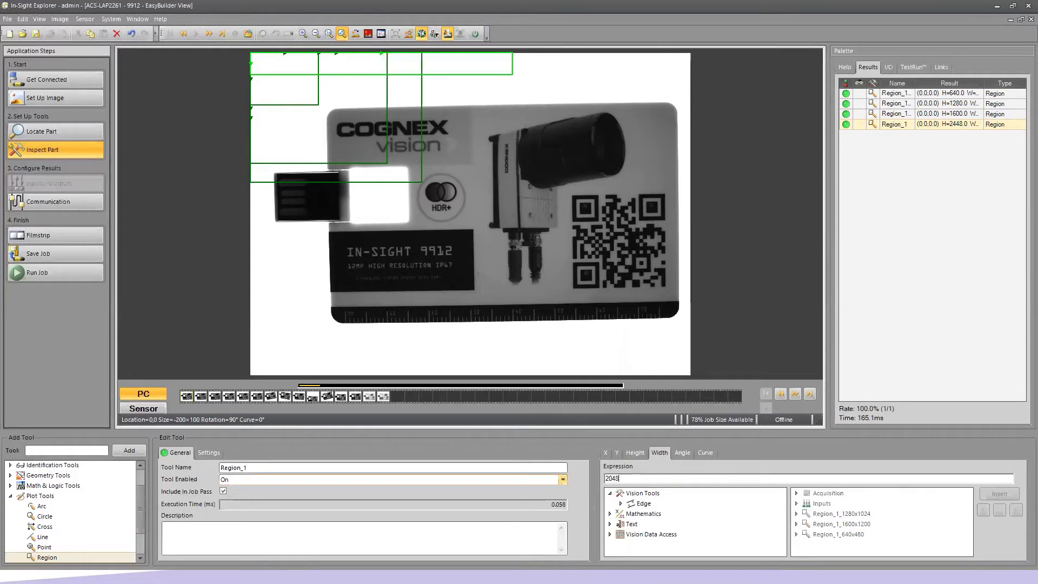
key("Return")
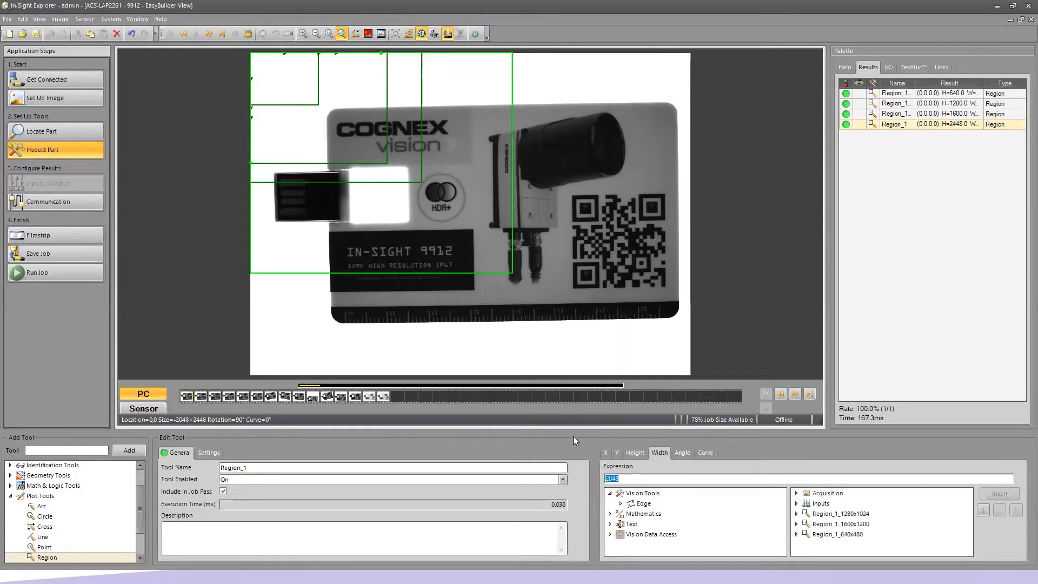
Step: Rename the fourth region tool as Region_1_2448x2048
left_click(272, 469)
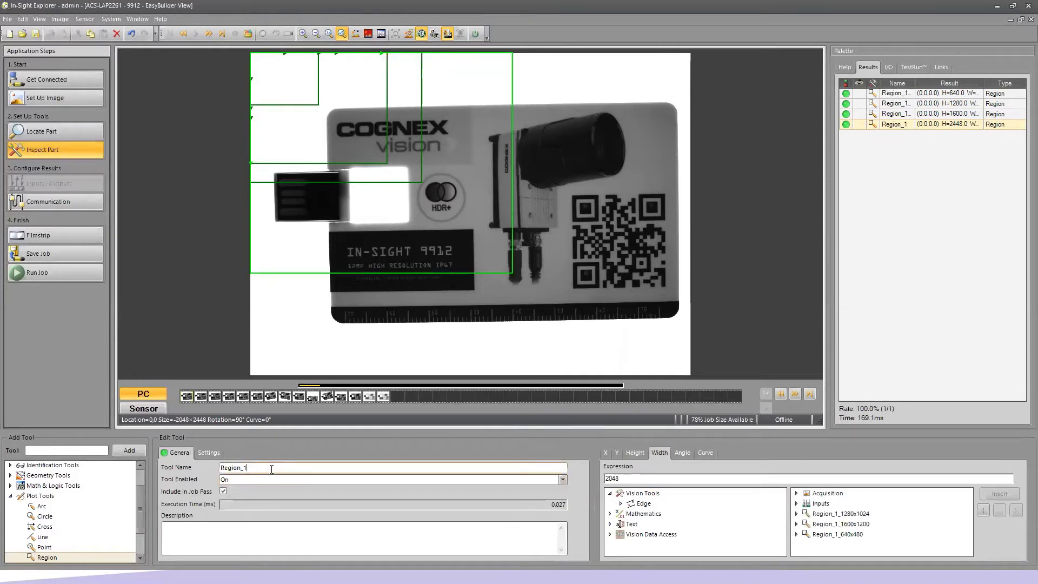
type("_2448x2048")
key("Return")
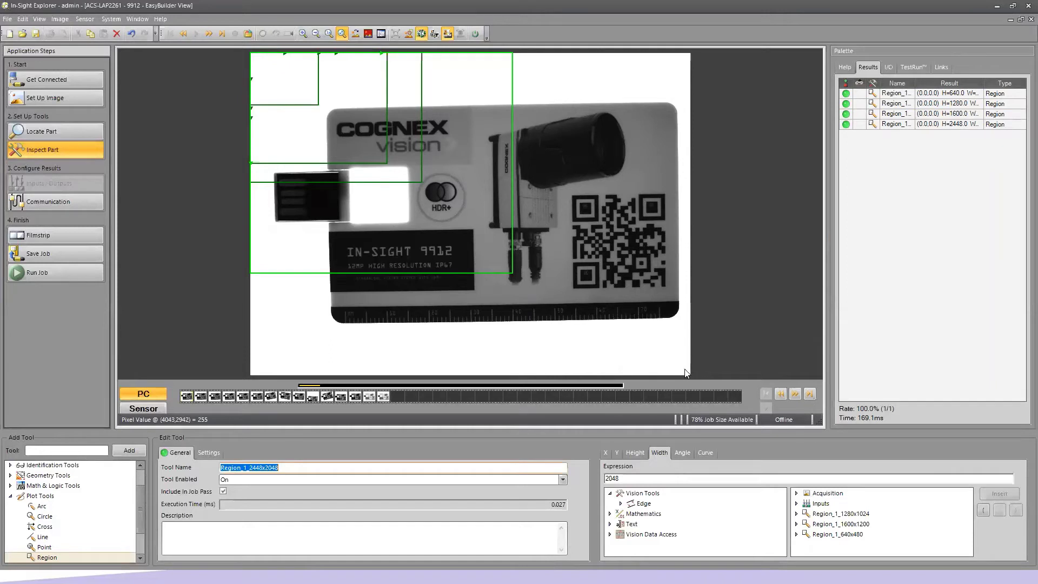
Step: Add a Group tool from the Math & Logic tools to the inspection
scroll(696, 377, "up", 3)
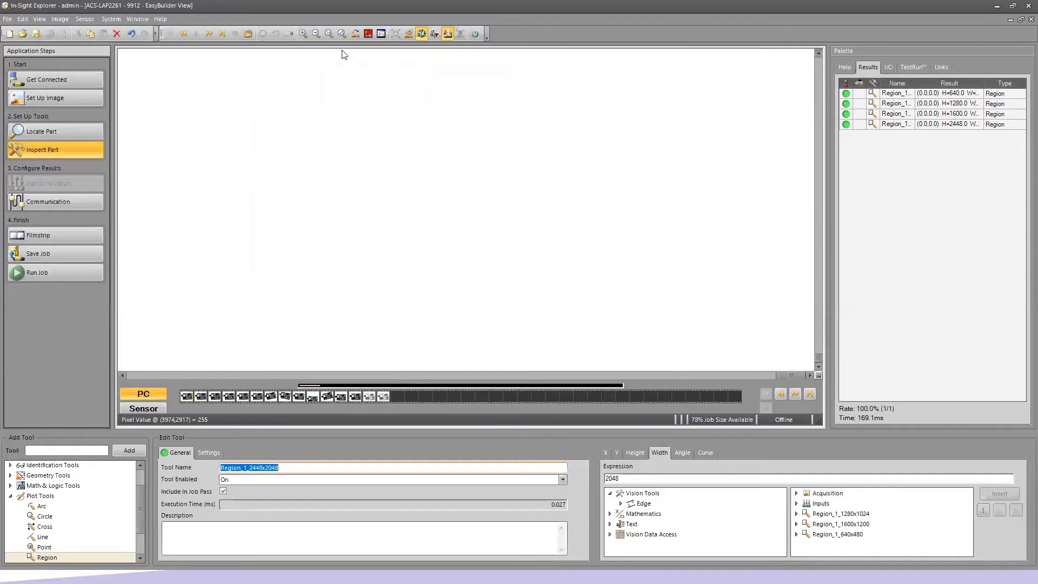
left_click(342, 34)
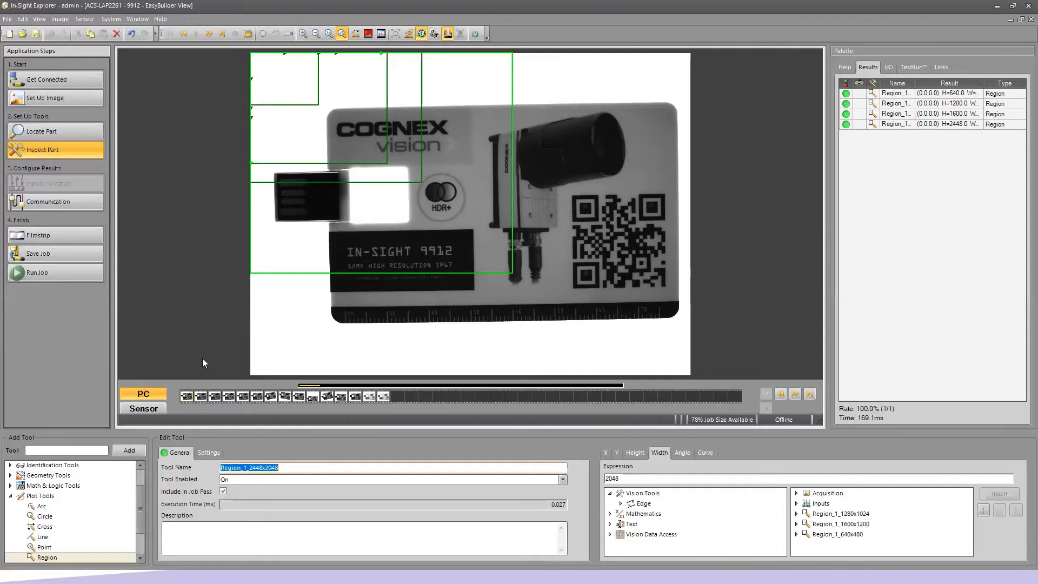
left_click(12, 496)
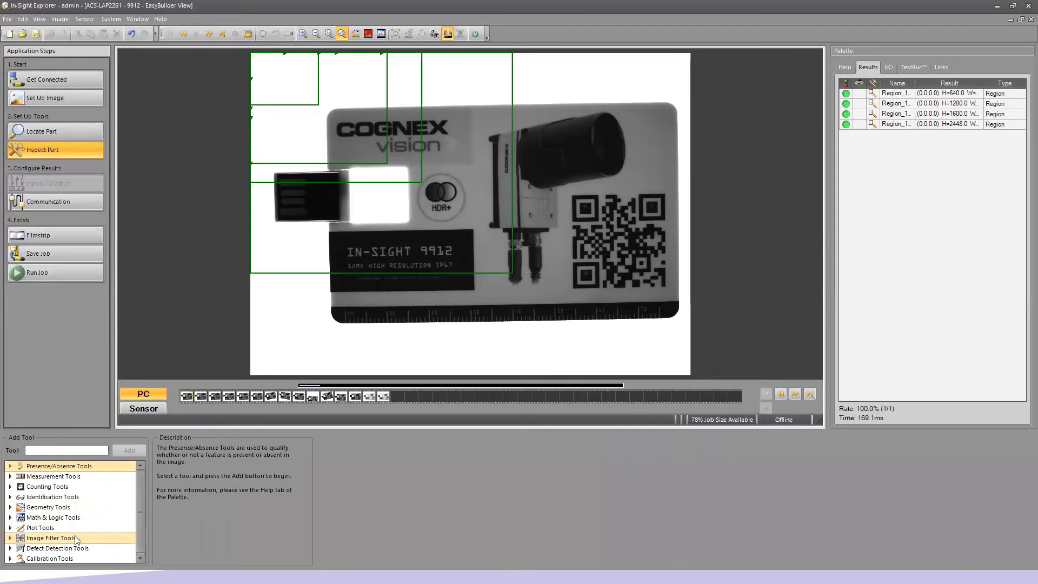
left_click(10, 518)
left_click(138, 558)
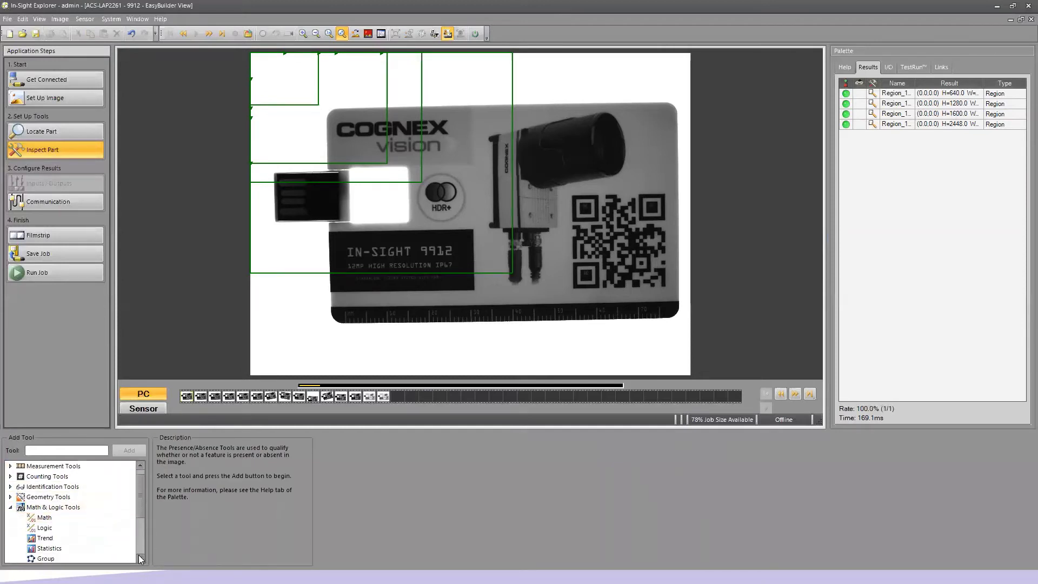
left_click(139, 558)
left_click(138, 558)
left_click(139, 558)
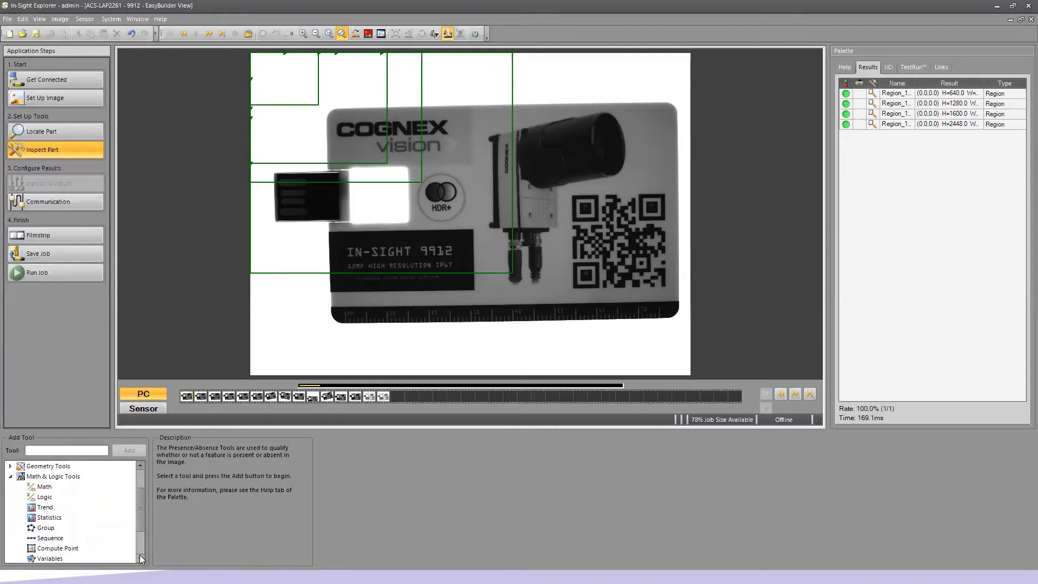
left_click(65, 529)
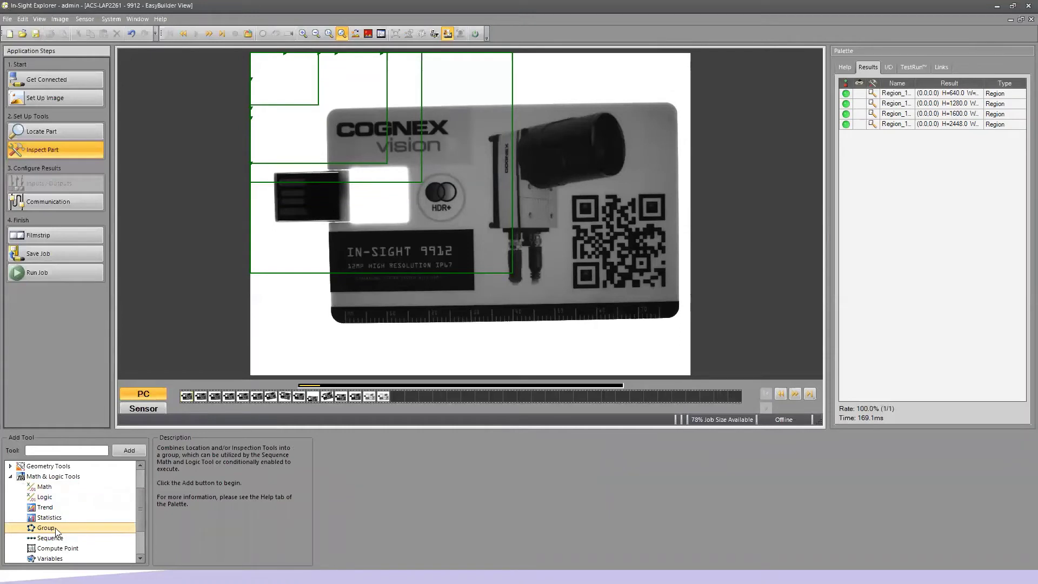
left_click(130, 451)
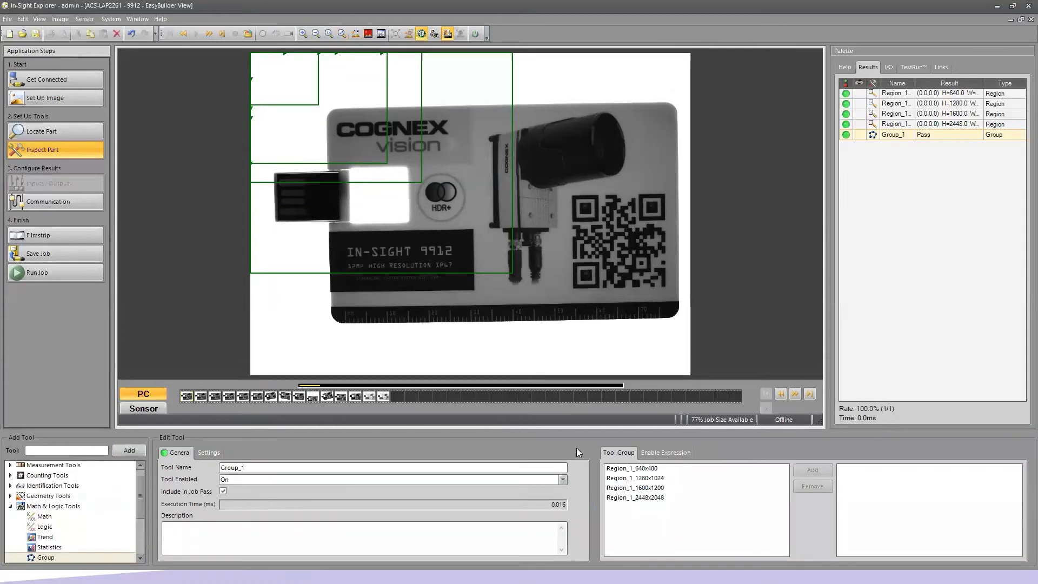
Step: Add the 640x480, 1280x1024, 1600x1200 and 2448x2048 region tools to the group
left_click(658, 470)
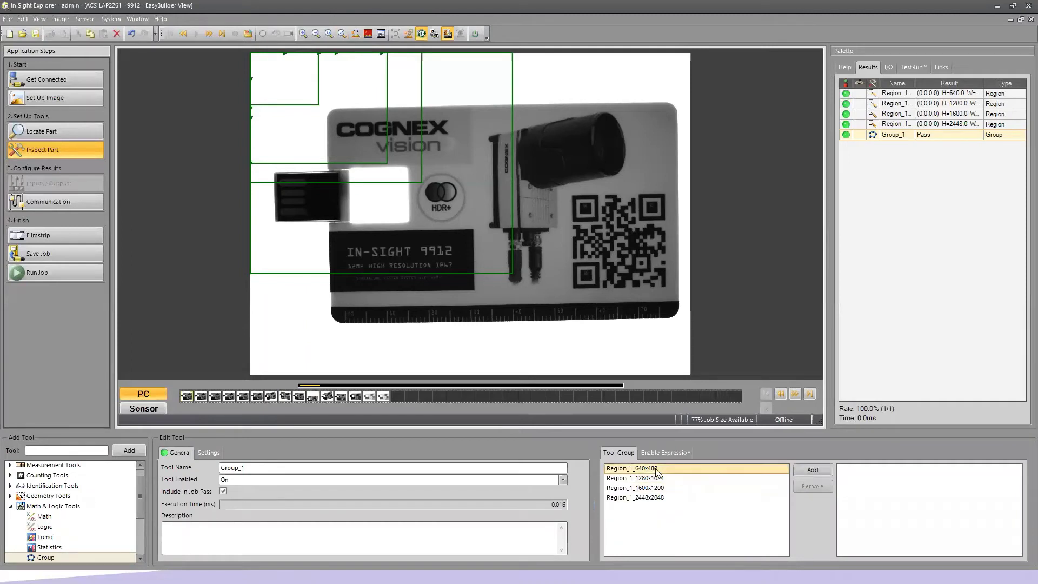
left_click(814, 469)
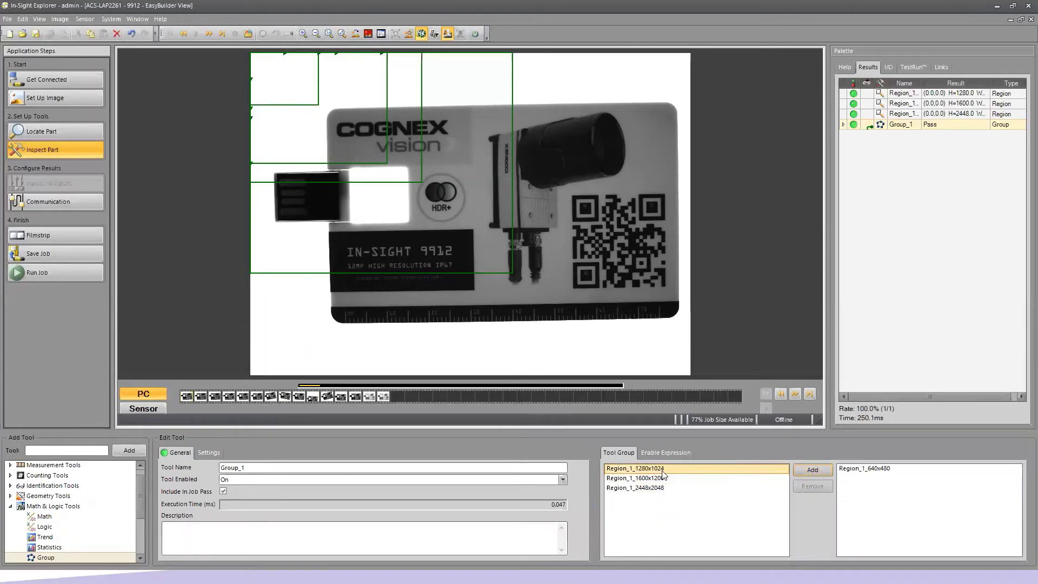
left_click(816, 470)
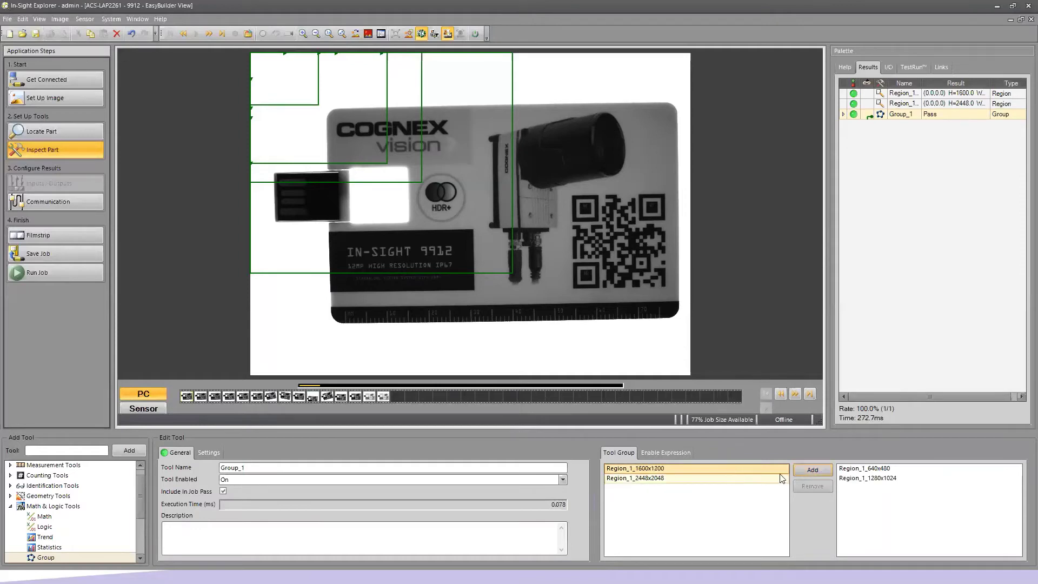
left_click(809, 470)
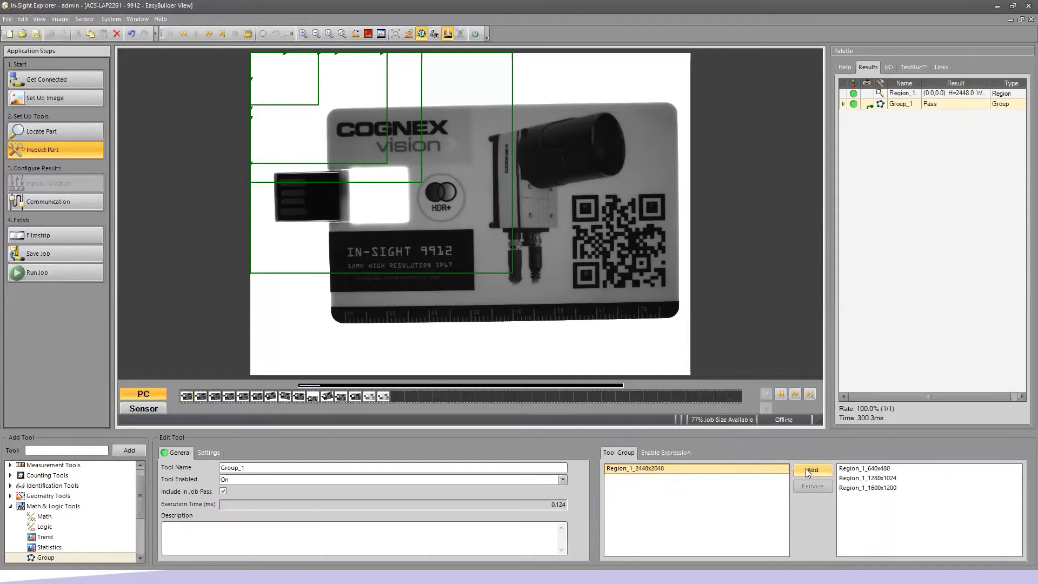
left_click(808, 472)
Step: Rename the group tool as Group_1_regions
left_click(260, 467)
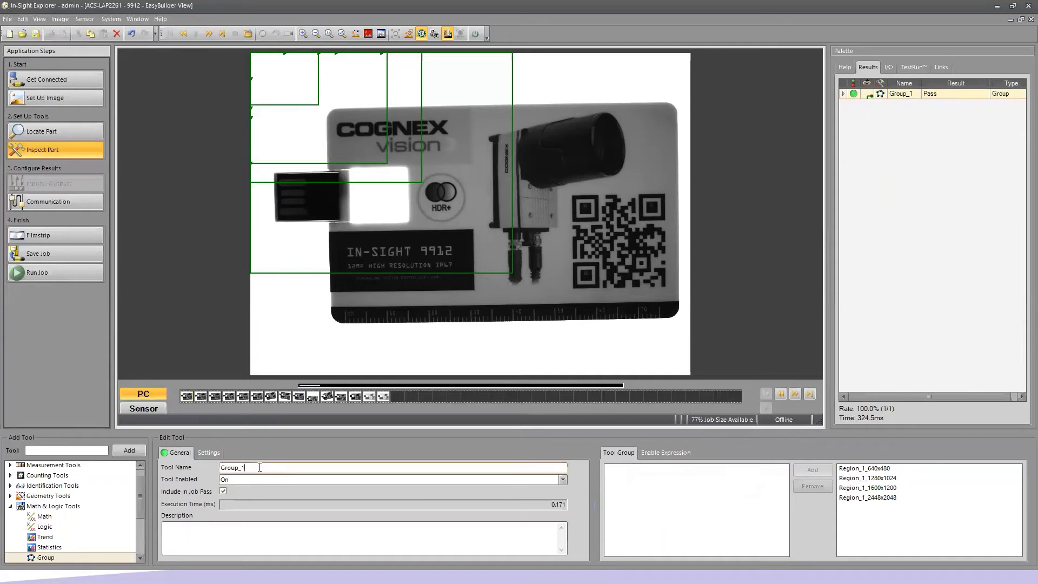
type("_regions")
key("Return")
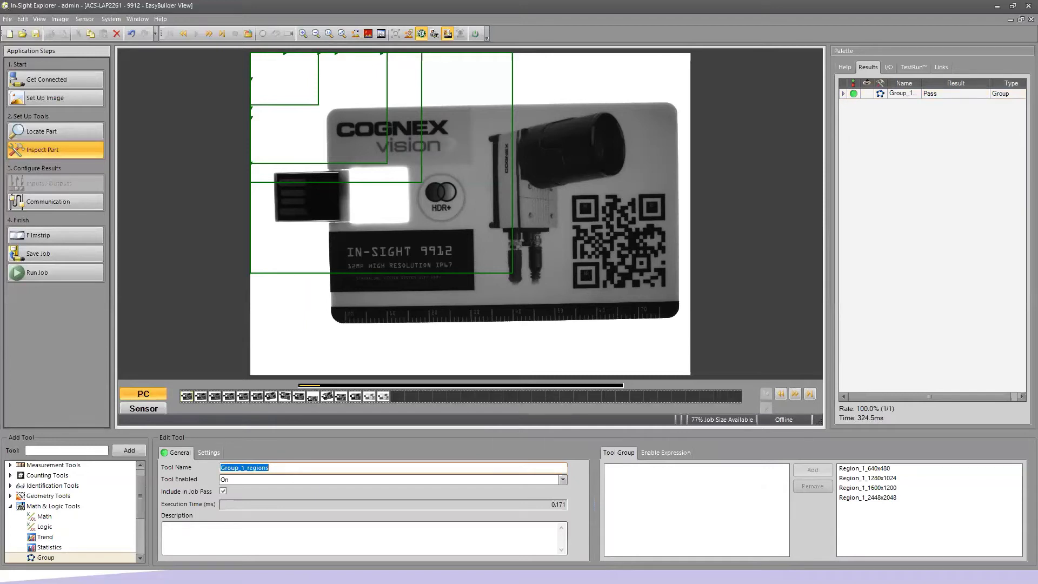
left_click(216, 454)
left_click(181, 454)
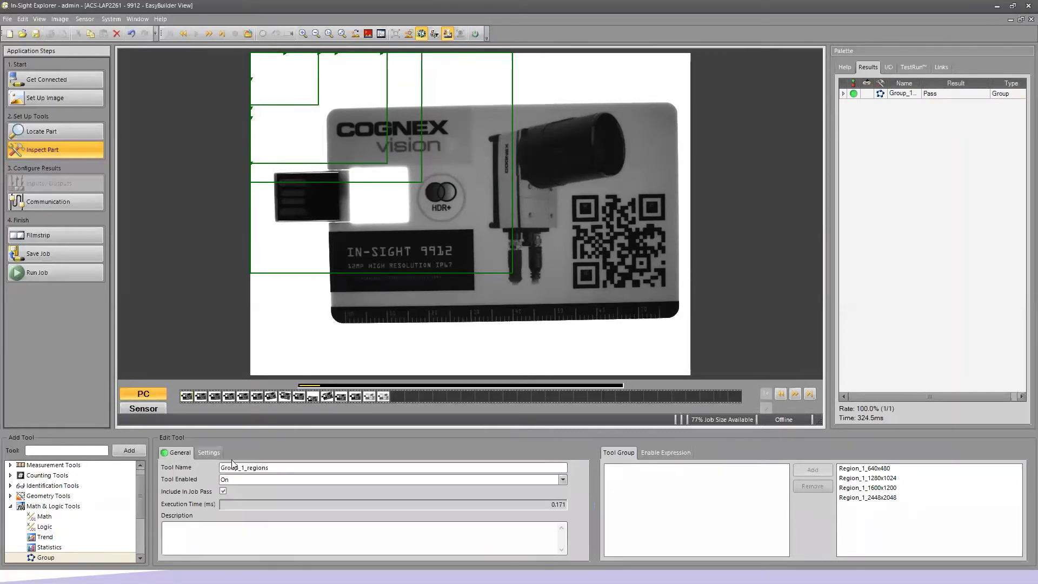
Step: Disable the Group_1_regions tool by setting Tool Enabled to Off
left_click(900, 95)
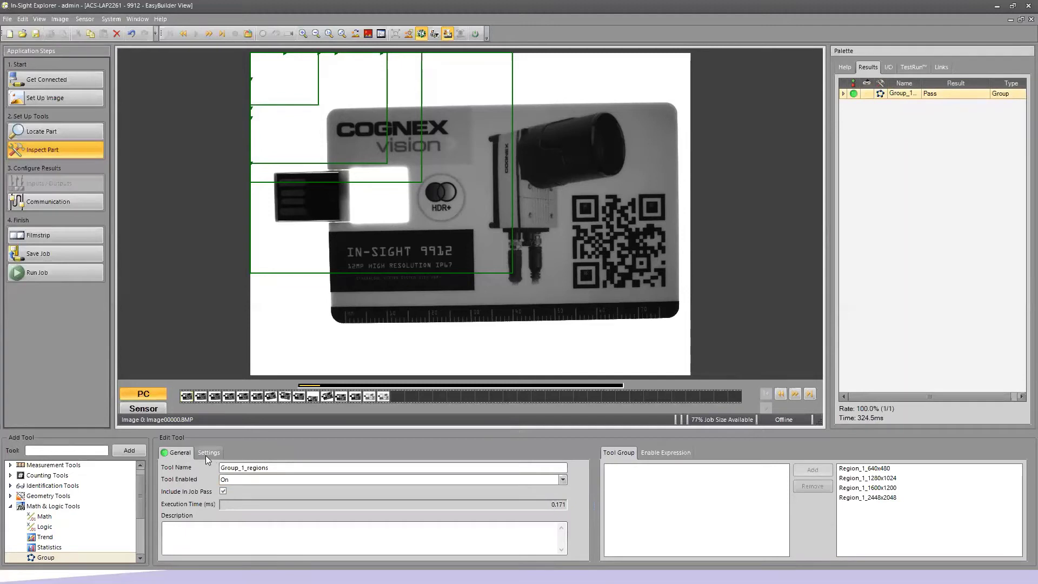
left_click(564, 480)
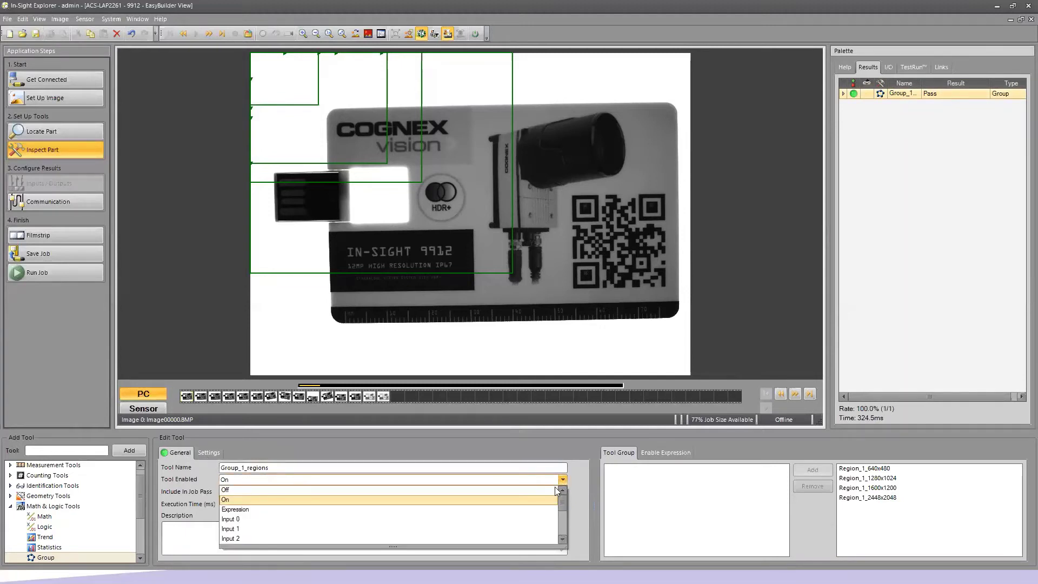
left_click(547, 489)
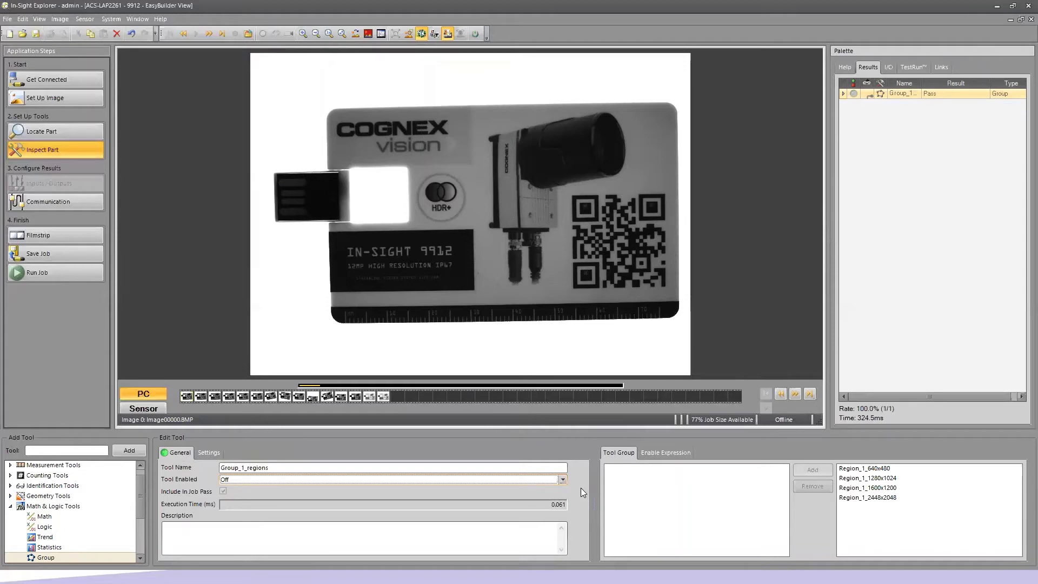
Step: Set Tool Enabled of Group_1_regions to On to show the resolution regions, and return it to Off
left_click(563, 480)
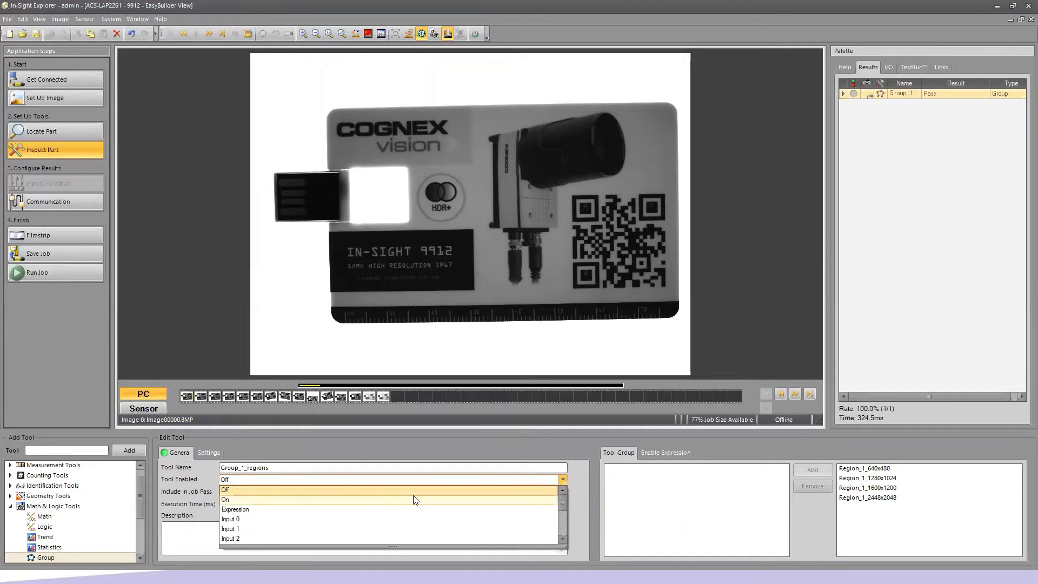
left_click(267, 500)
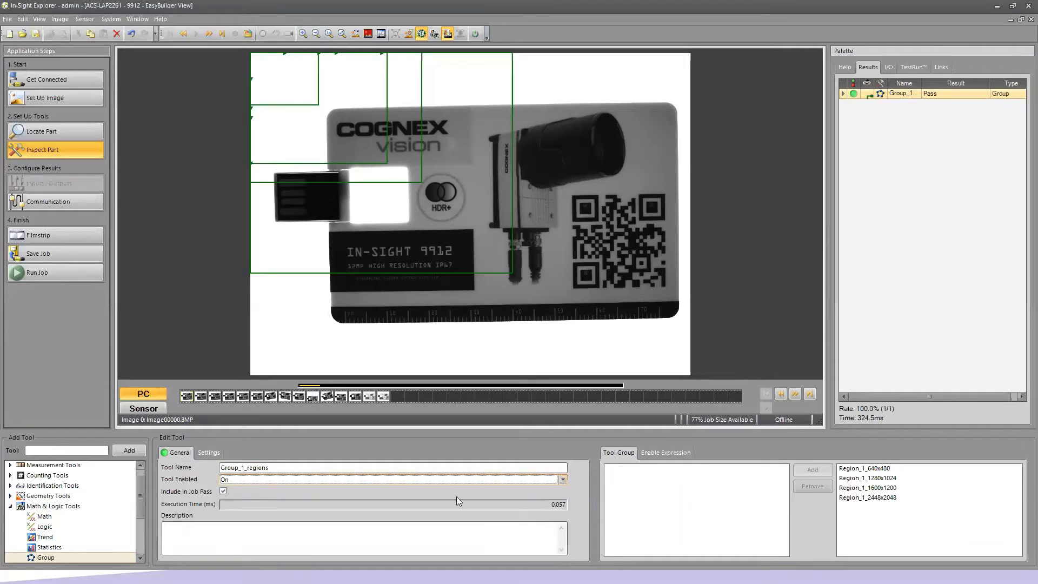
left_click(563, 479)
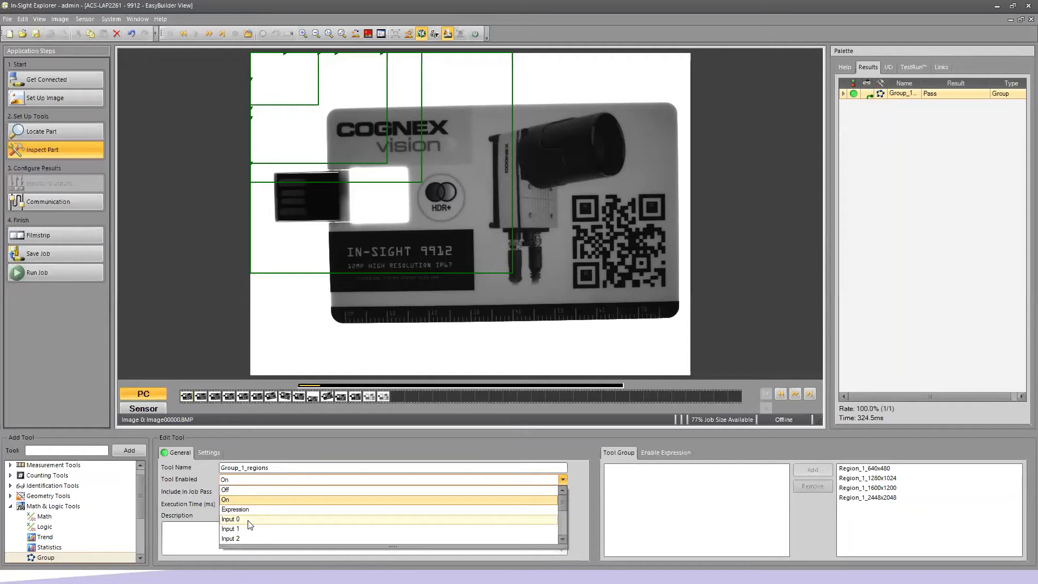
left_click(250, 489)
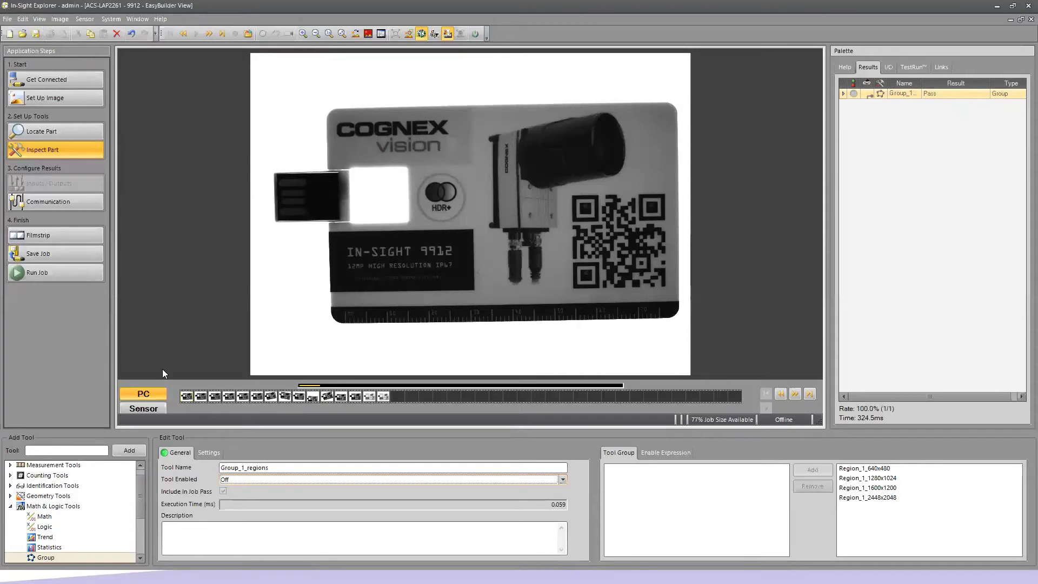
Step: Add a Read 2D Code identification tool with a region about 895 x 759 pixels over the COGNEX vision logo
left_click(10, 506)
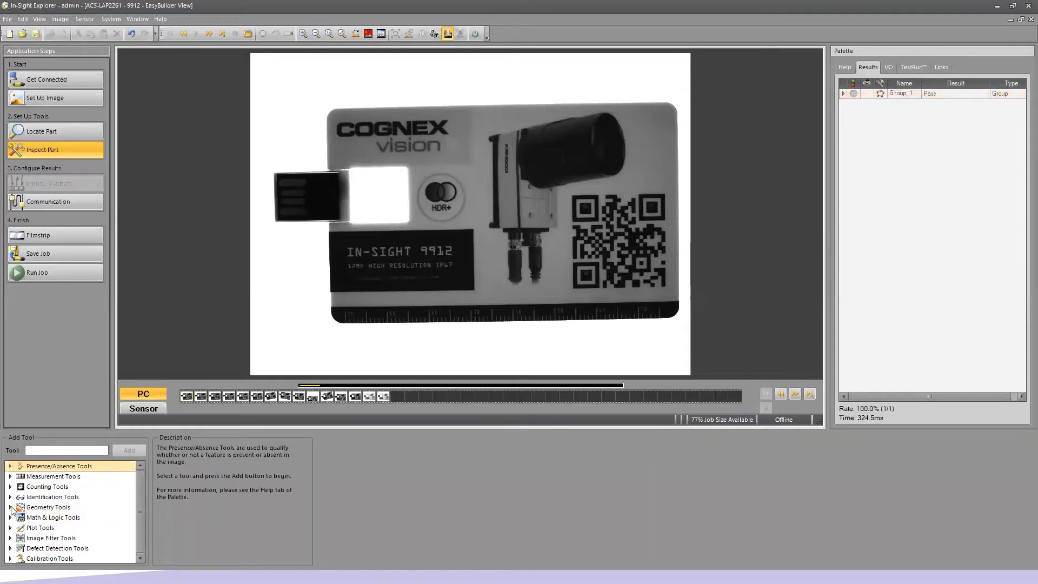
left_click(10, 497)
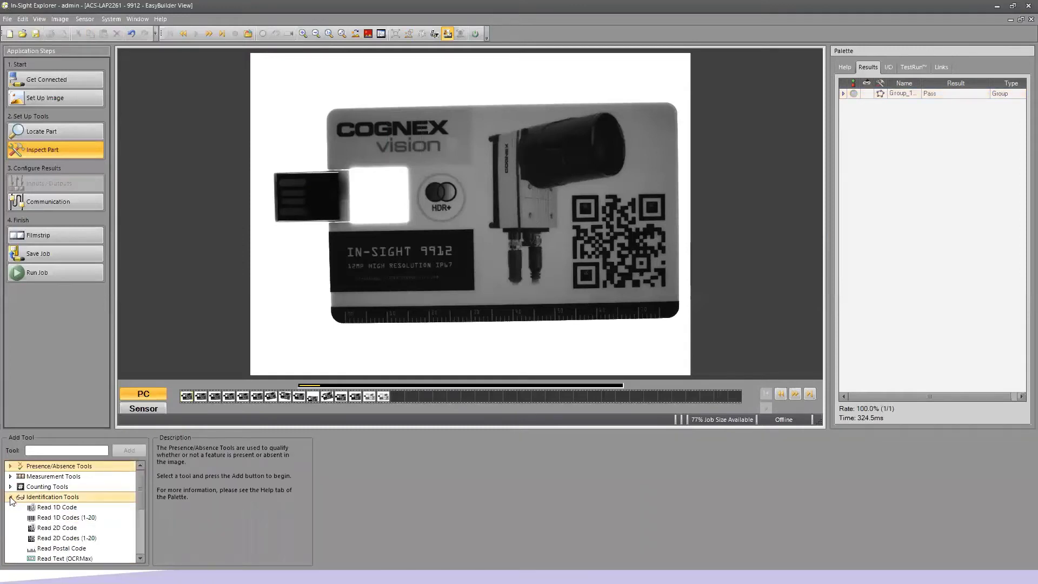
left_click(59, 528)
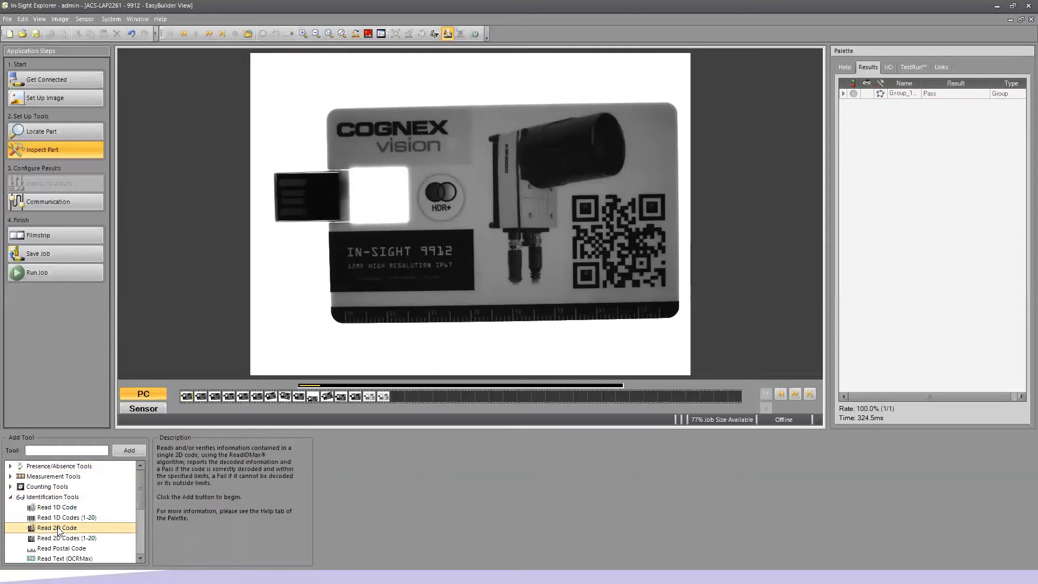
left_click(136, 449)
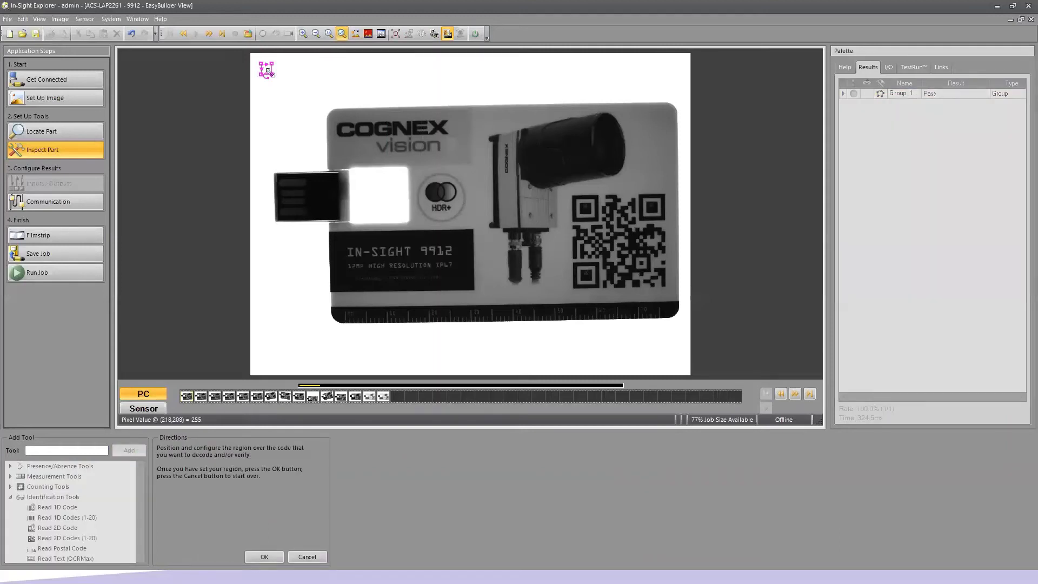
left_click_drag(268, 73, 357, 145)
left_click_drag(304, 101, 424, 116)
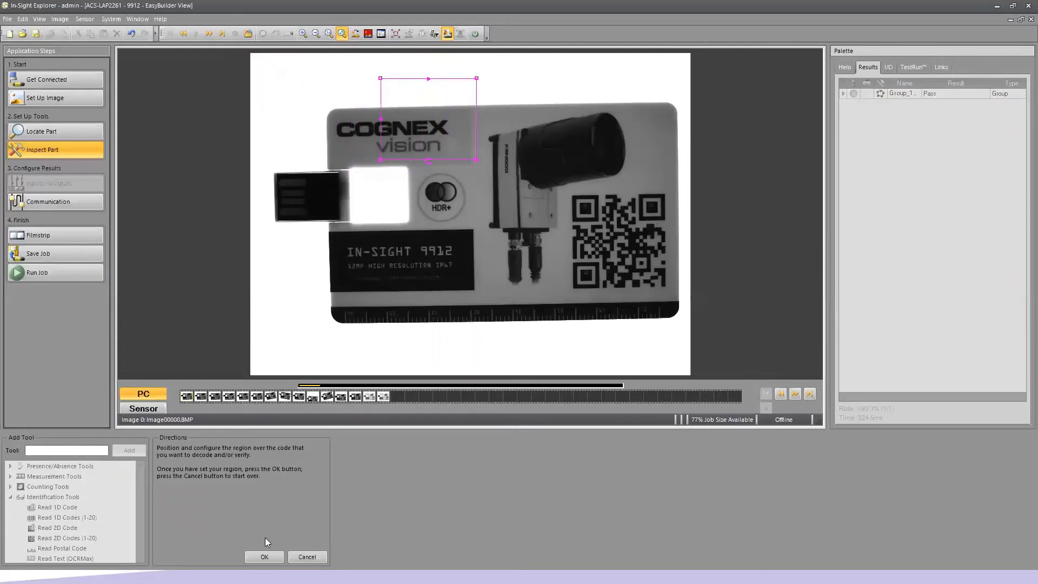
left_click(265, 557)
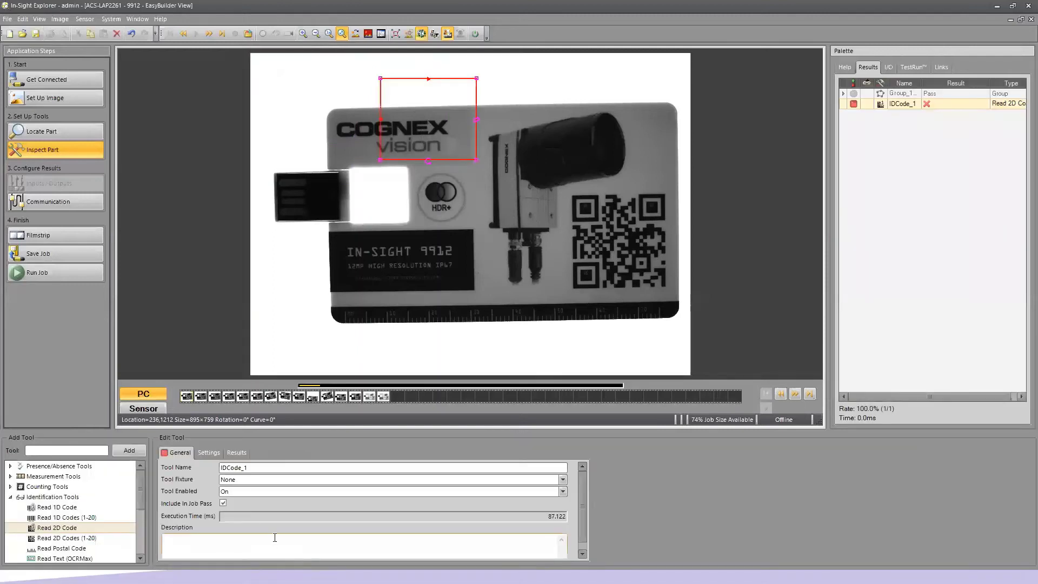
Step: Set the 2D code tool's Symbology Group to QR Code and fit its region around the whole QR code
left_click(209, 453)
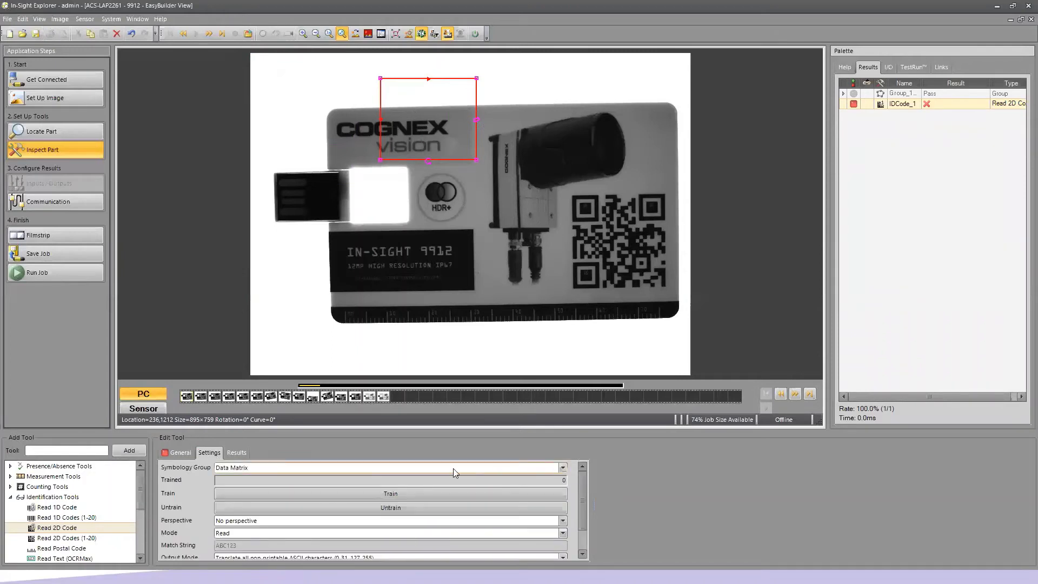
left_click(563, 468)
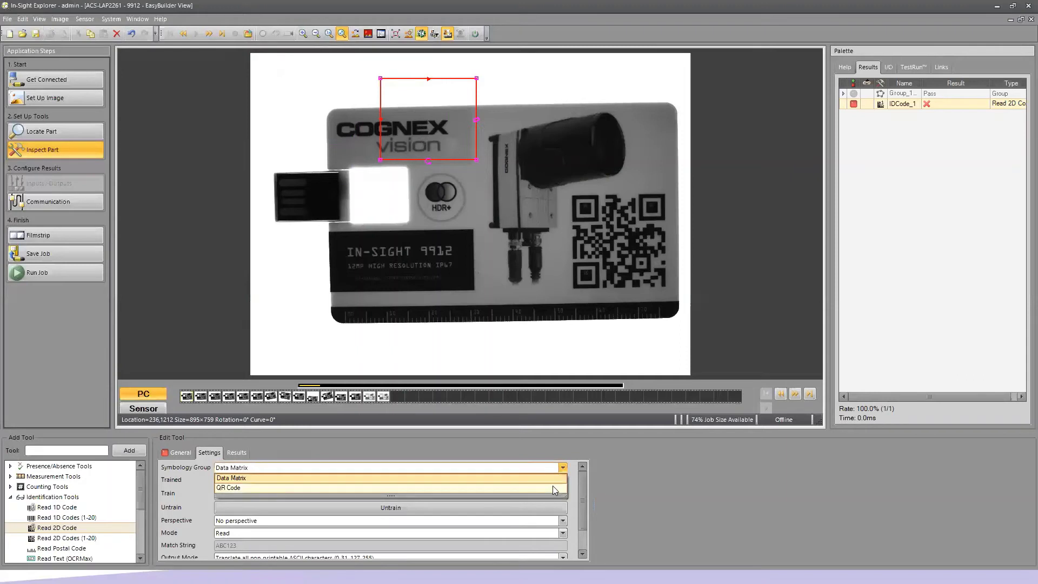
left_click(553, 486)
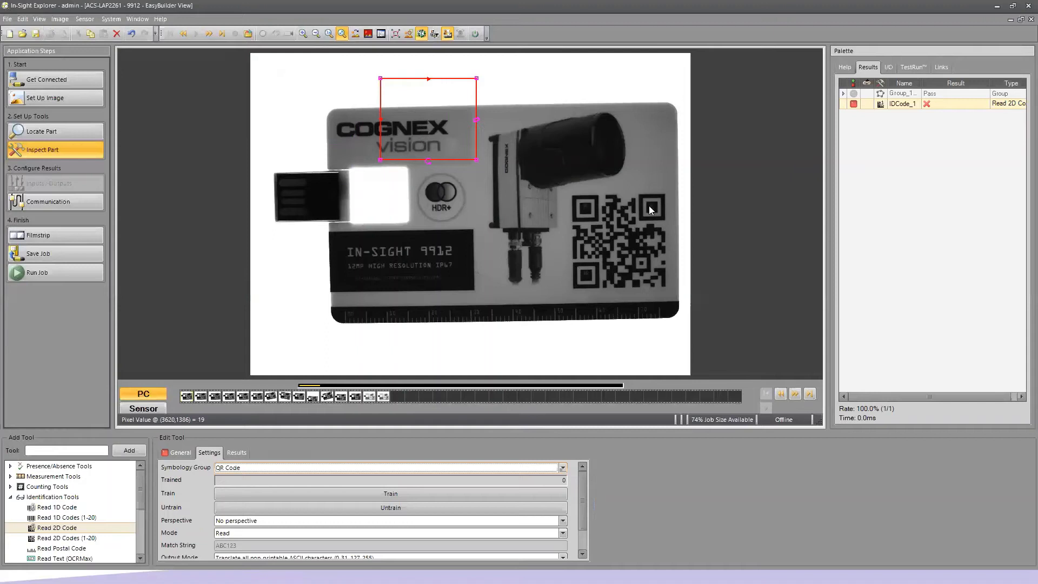
left_click_drag(457, 117, 641, 228)
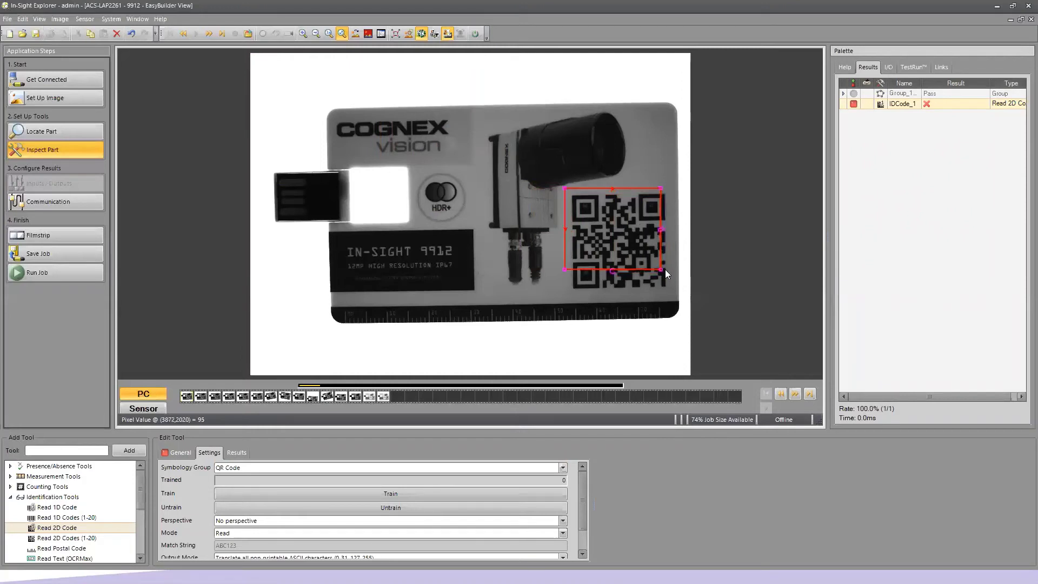
left_click_drag(665, 269, 675, 295)
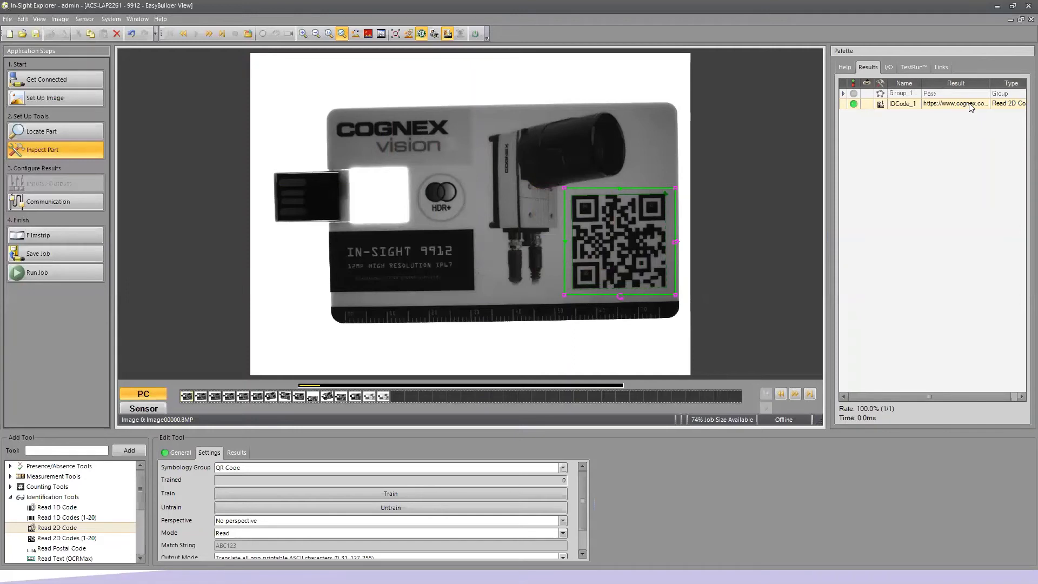
Step: Set the Symbology Group to Data Matrix and examine the tiny code inside the QR code's lower-left finder square
left_click(562, 468)
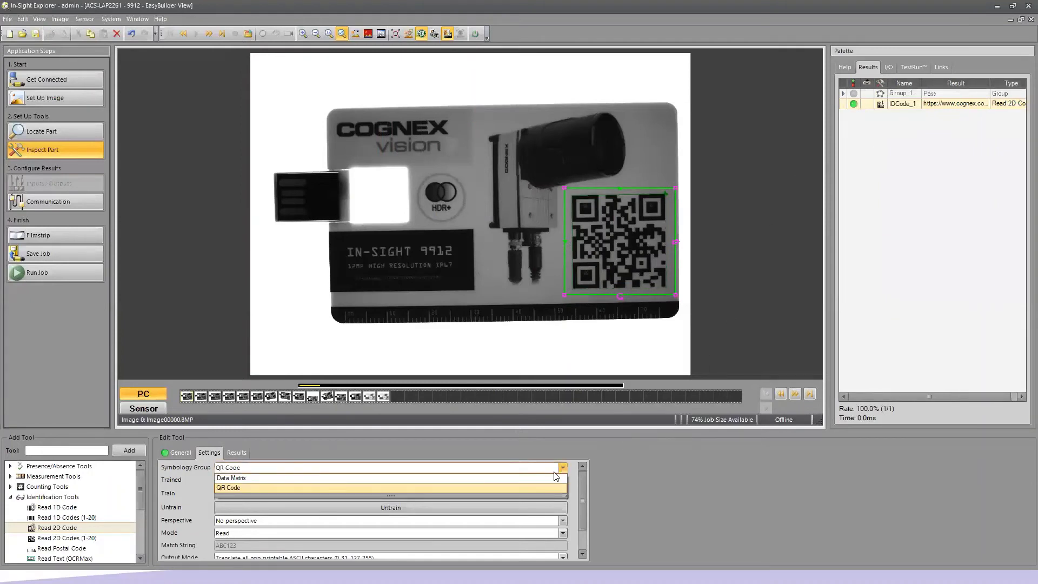
left_click(551, 475)
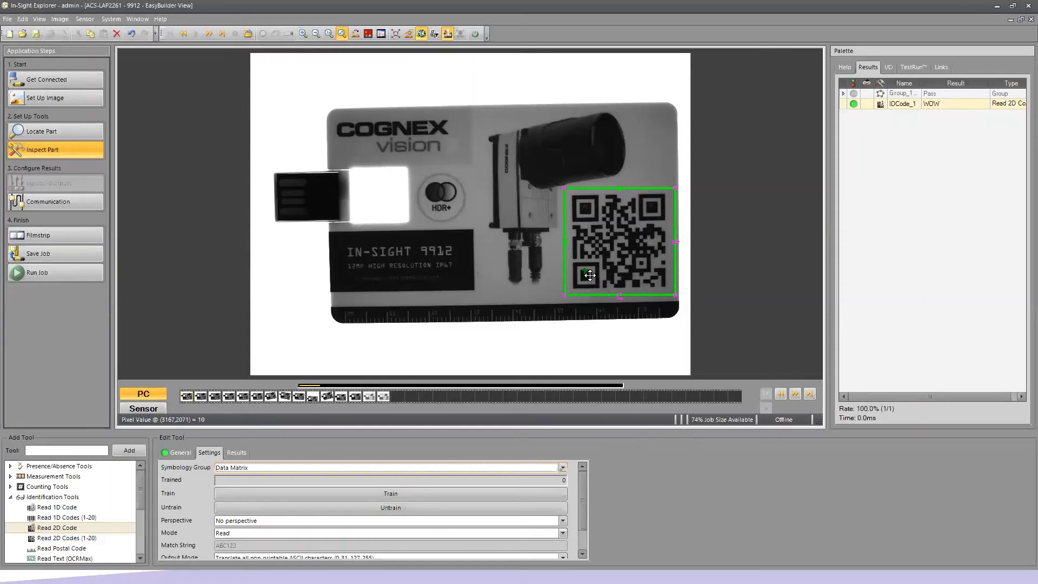
left_click_drag(575, 270, 597, 284)
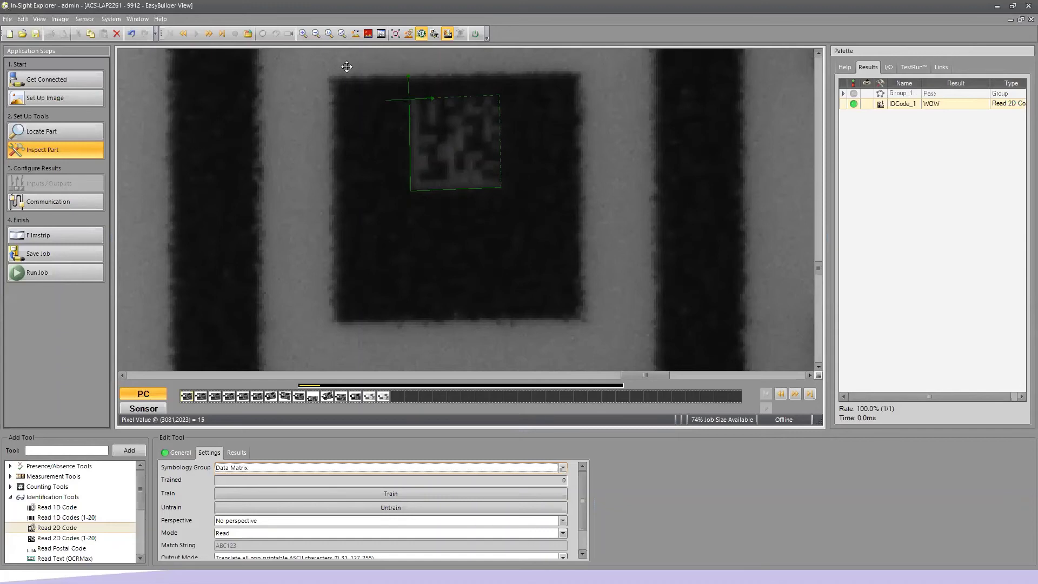
left_click(342, 34)
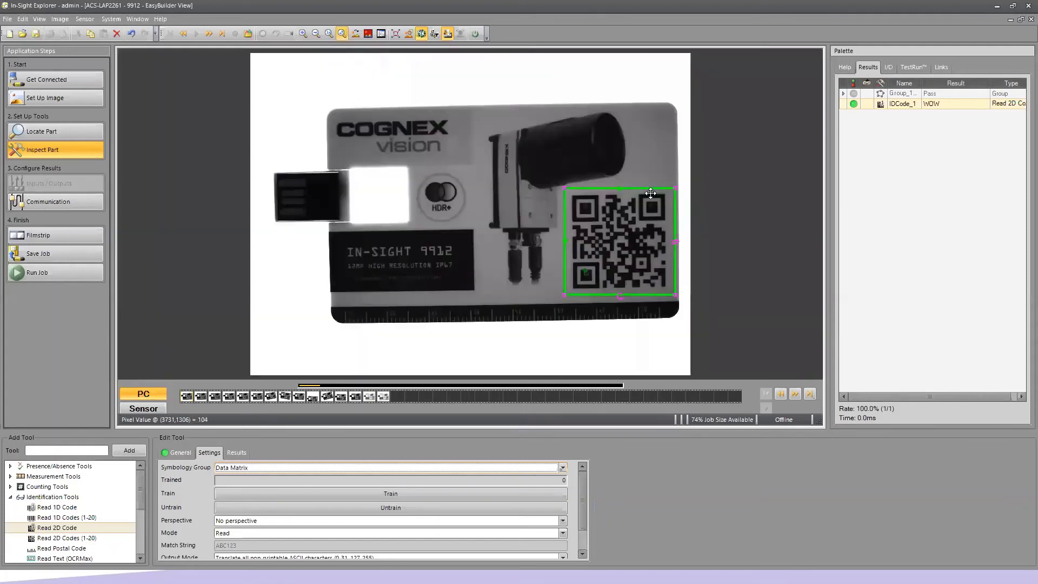
Step: Shrink the code region to one finder square, test it on the upper-right square and return it to the lower-left one
left_click_drag(675, 186, 608, 257)
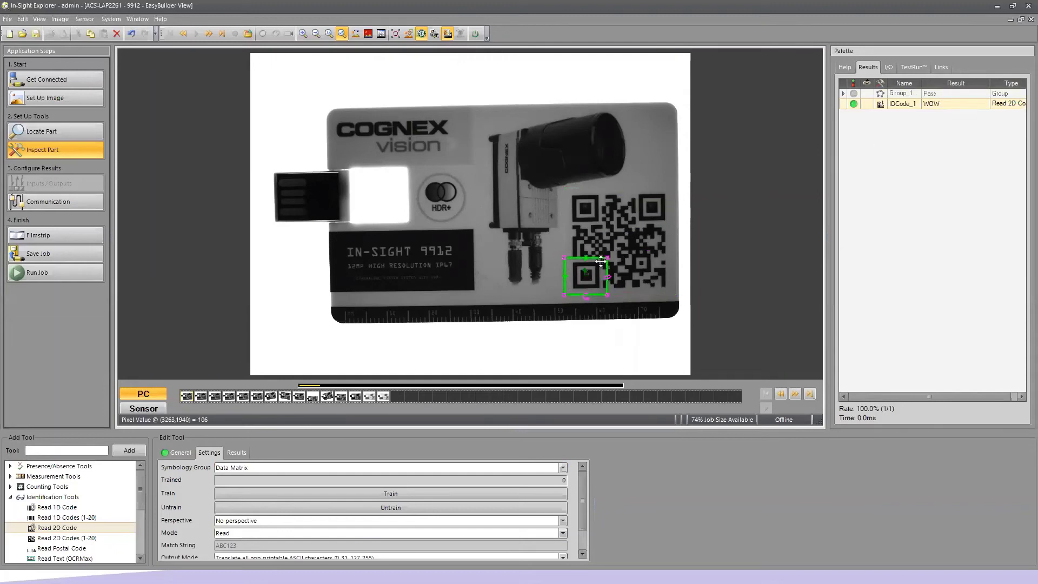
left_click_drag(598, 264, 672, 195)
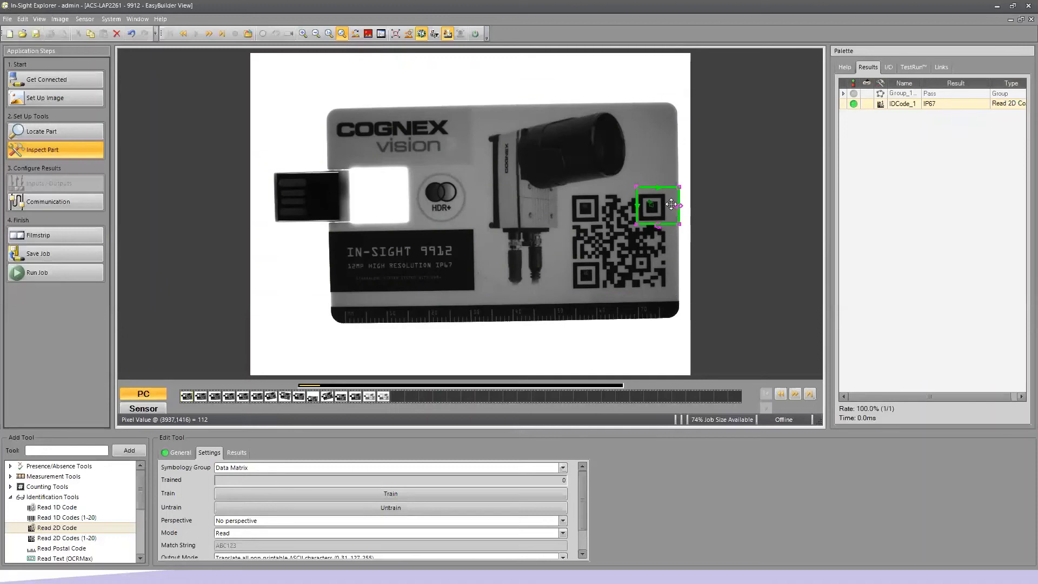
left_click_drag(670, 204, 602, 271)
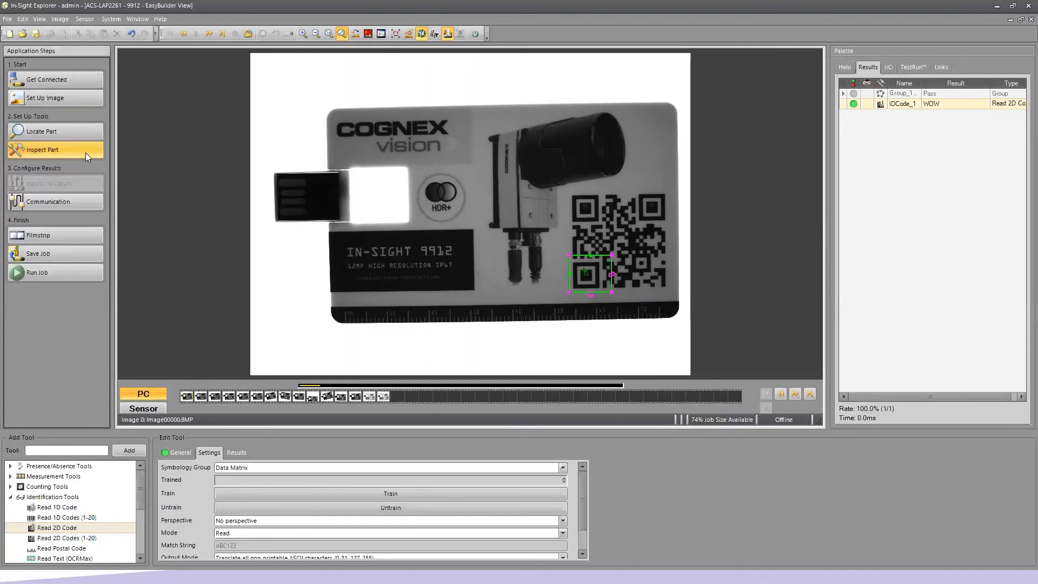
Step: Add a Blobs counting tool with a rectangular region over the four contacts of the USB connector
left_click(11, 488)
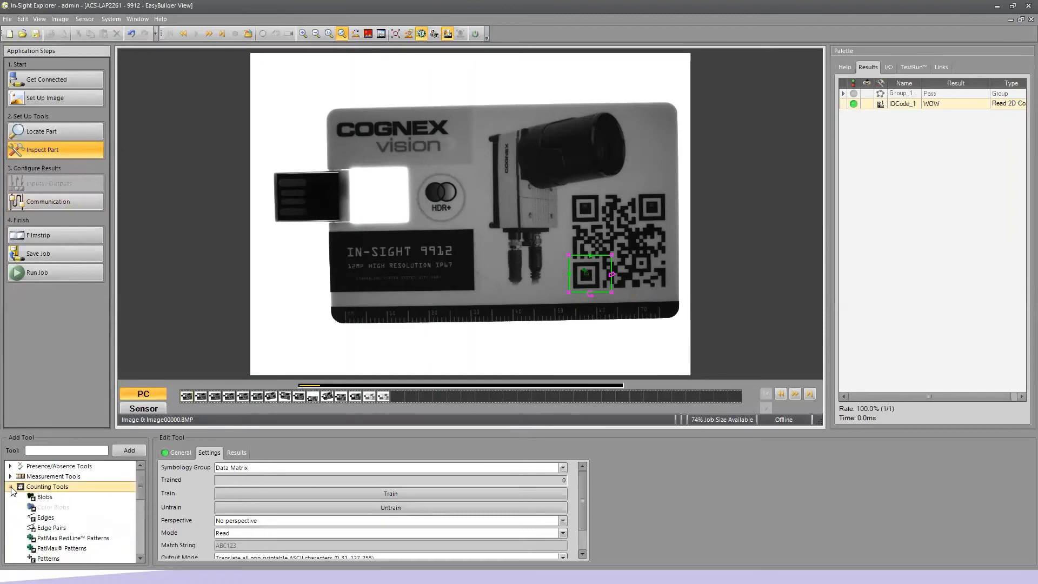
left_click(41, 498)
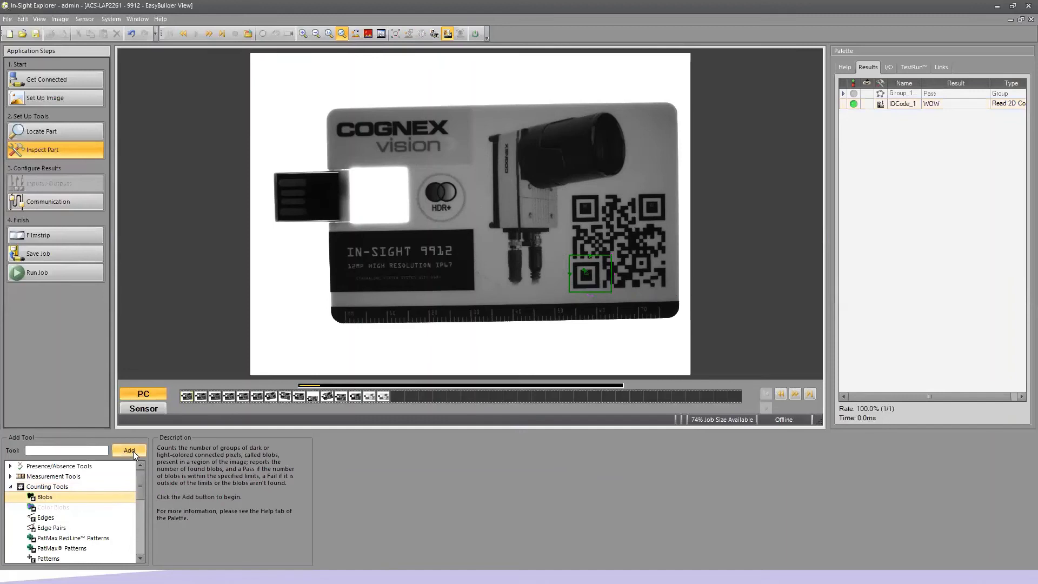
left_click(131, 451)
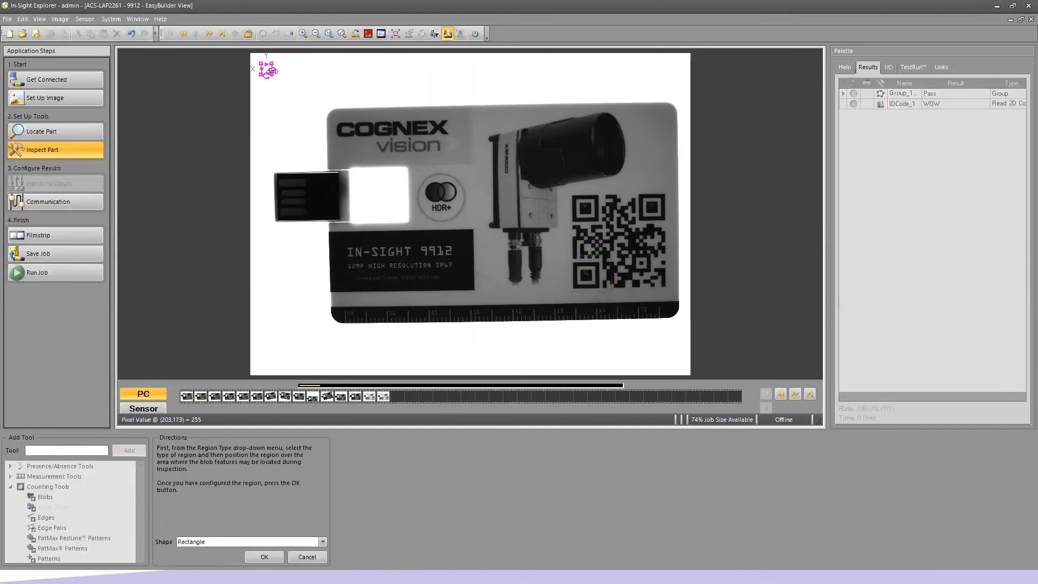
left_click_drag(273, 76, 317, 218)
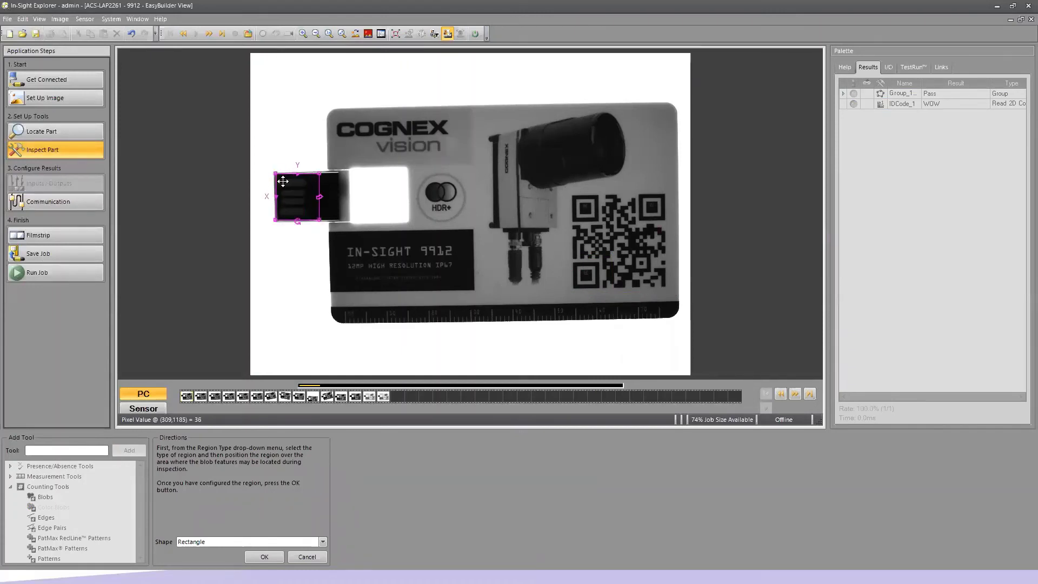
left_click(267, 555)
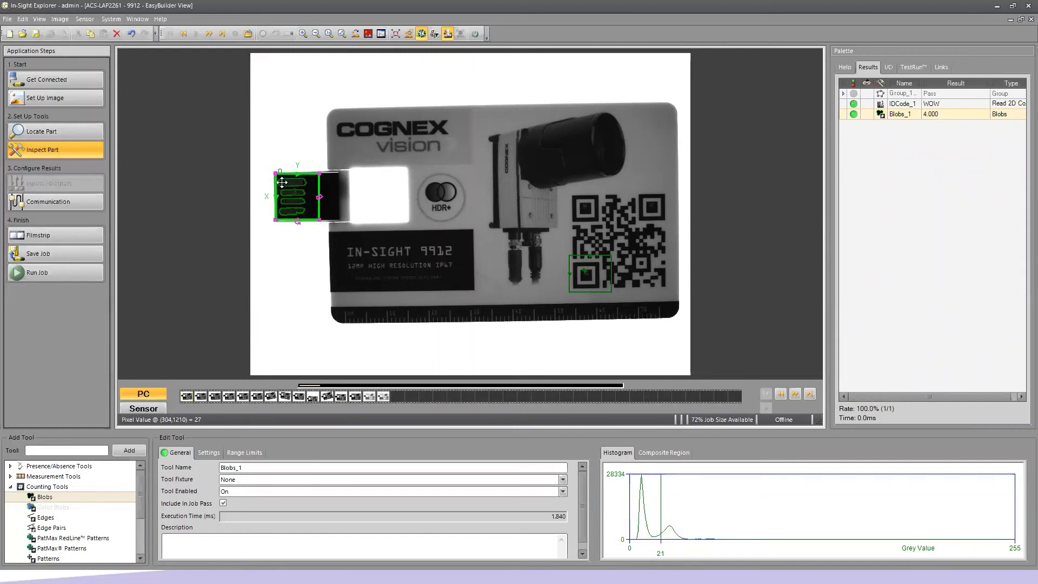
Step: Narrow the Blobs region to the dark strip between the USB contacts and the card, and inspect the blobs inside it
left_click_drag(276, 173, 332, 190)
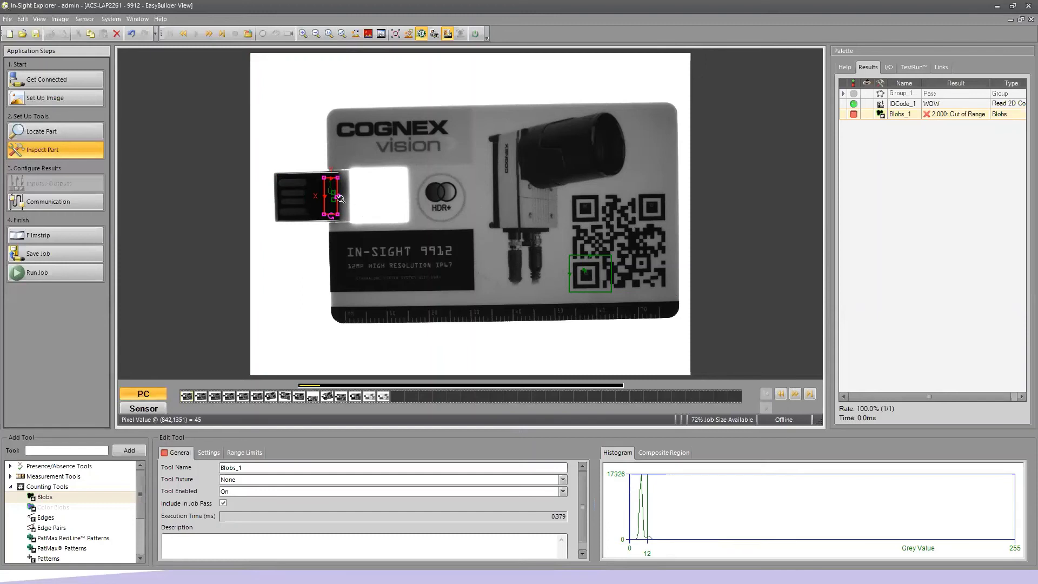
scroll(338, 199, "up", 5)
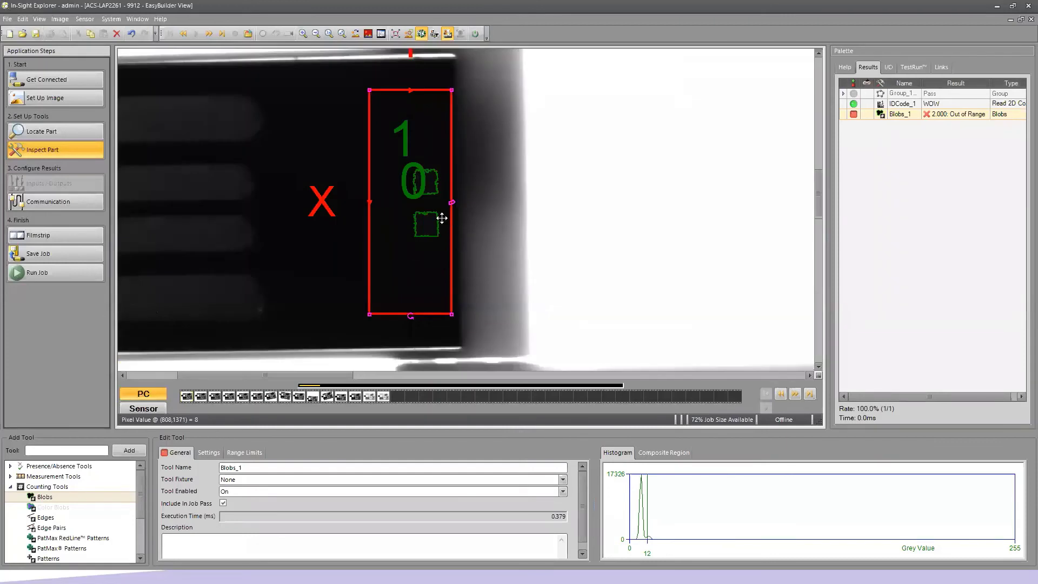
scroll(488, 265, "up", 3)
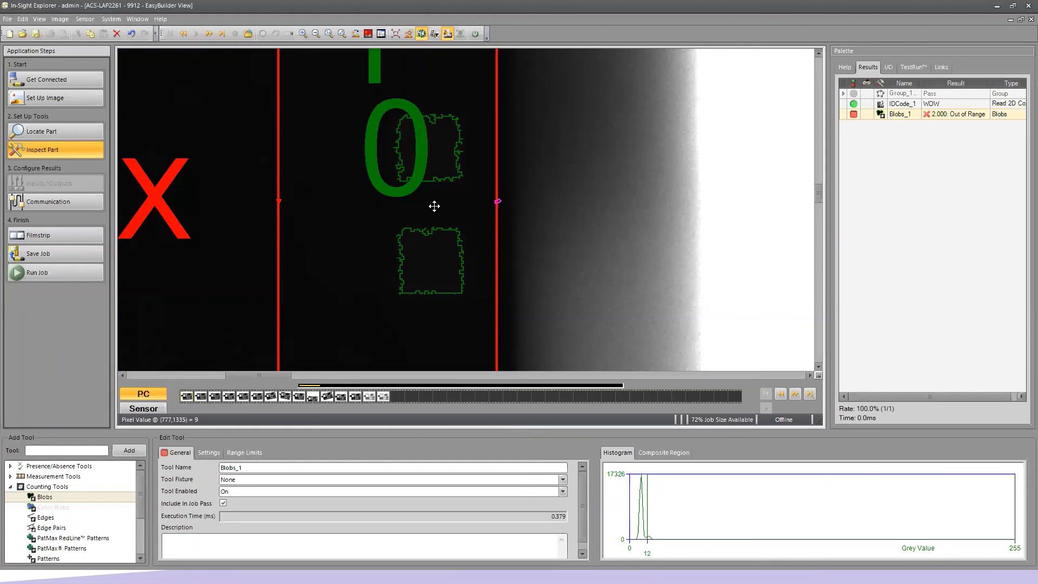
left_click(341, 34)
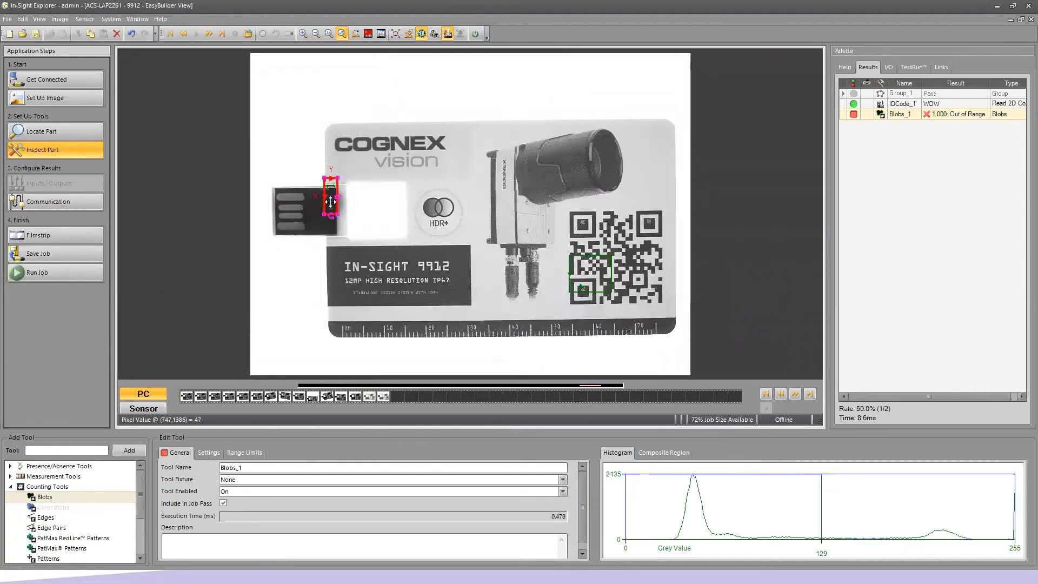
Step: On the brighter card image, try the Blobs region on the connector's blank area and place it over the two small squares
left_click_drag(330, 201, 330, 217)
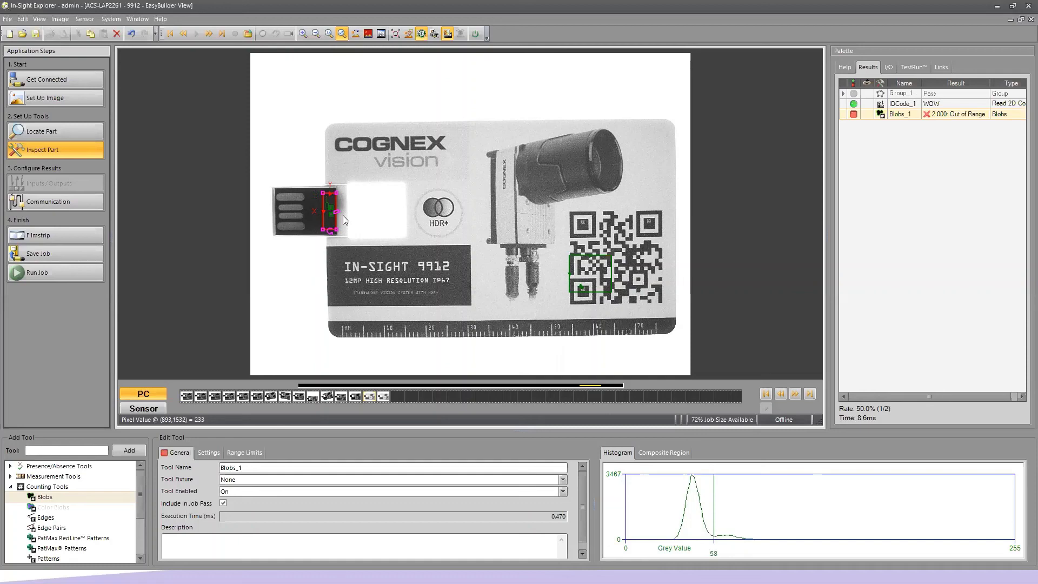
left_click_drag(325, 216, 399, 247)
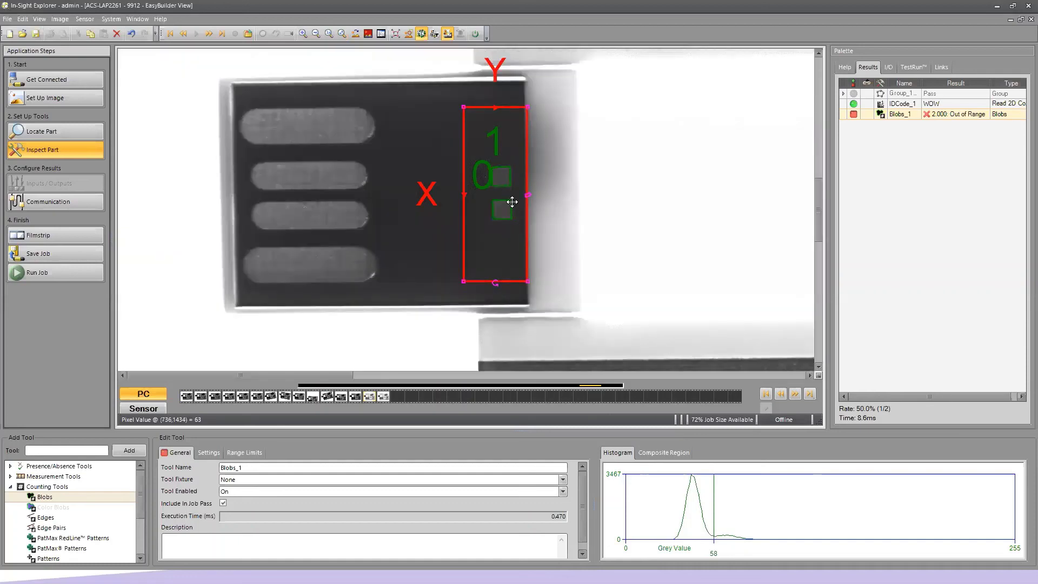
left_click_drag(513, 118, 447, 119)
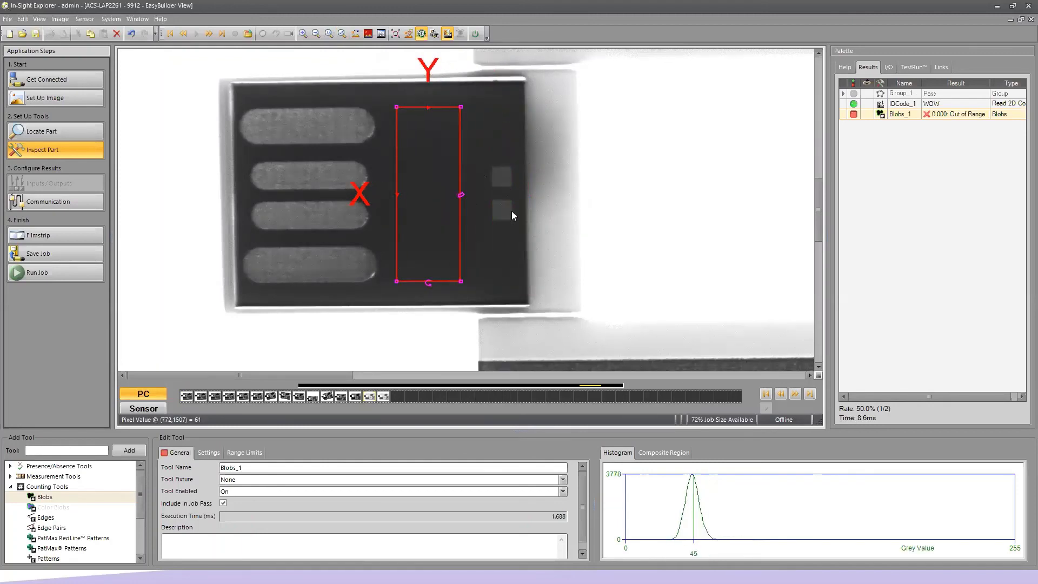
left_click_drag(443, 141, 504, 128)
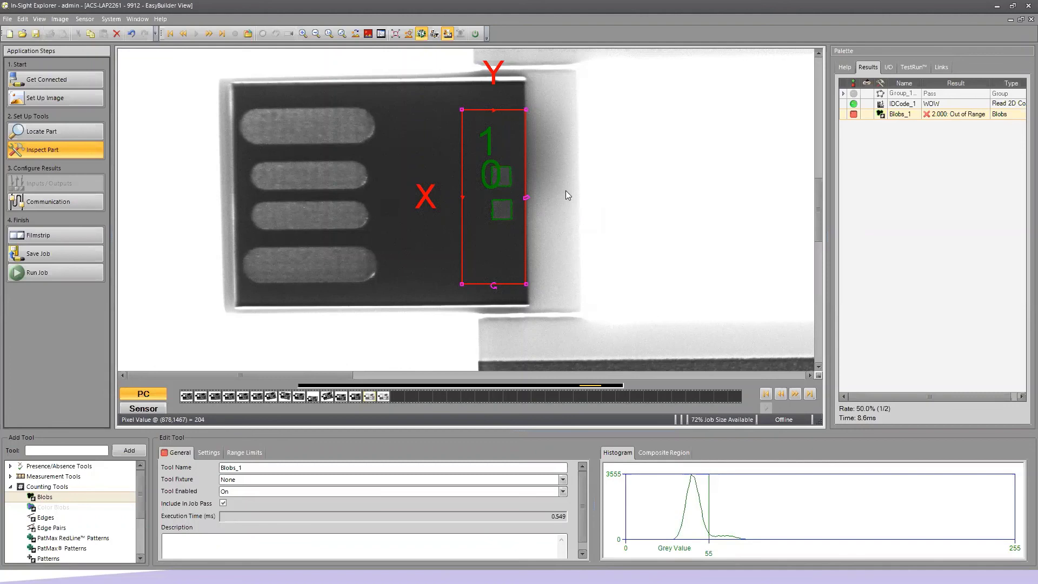
left_click(342, 34)
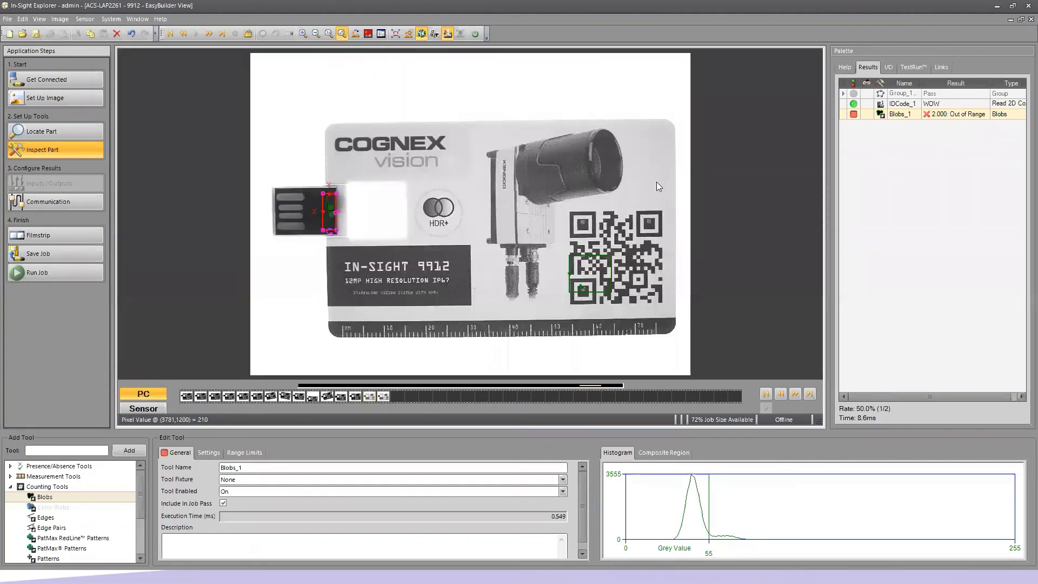